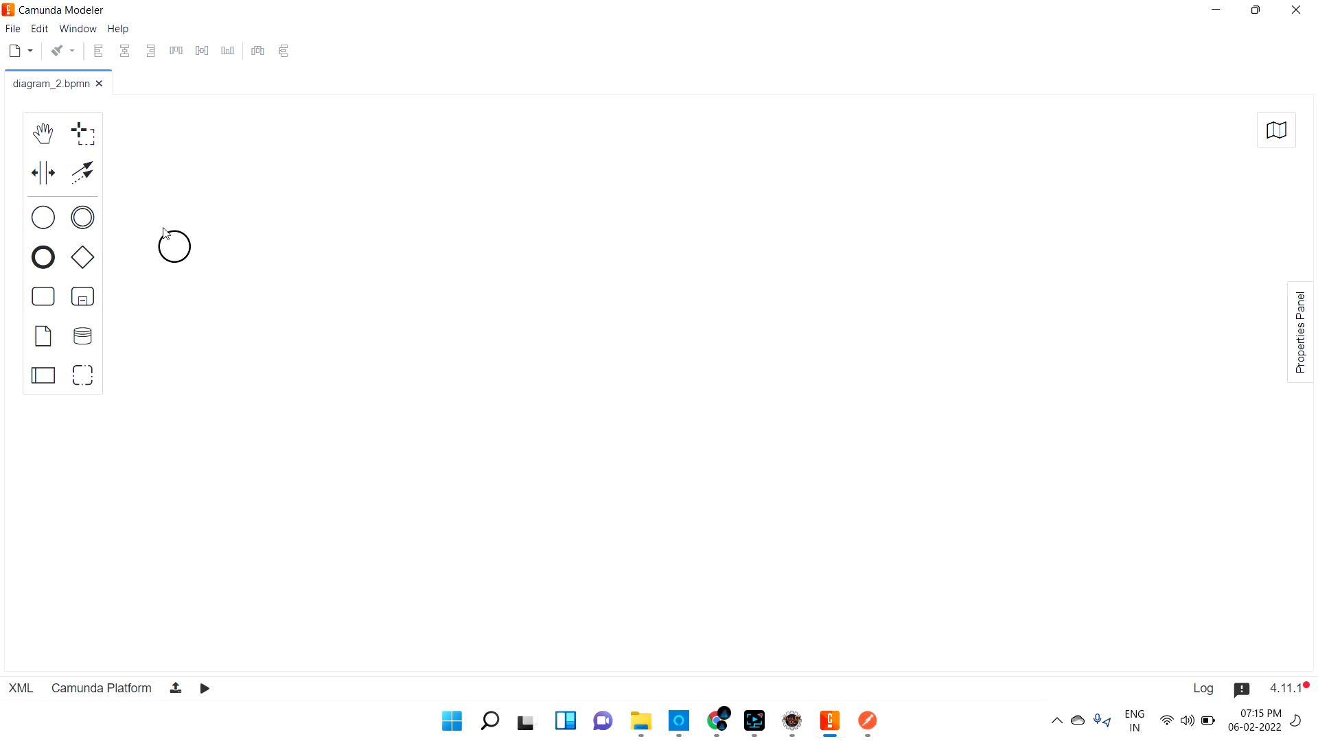
Delete the existing start event from the canvas.
left_click(168, 248)
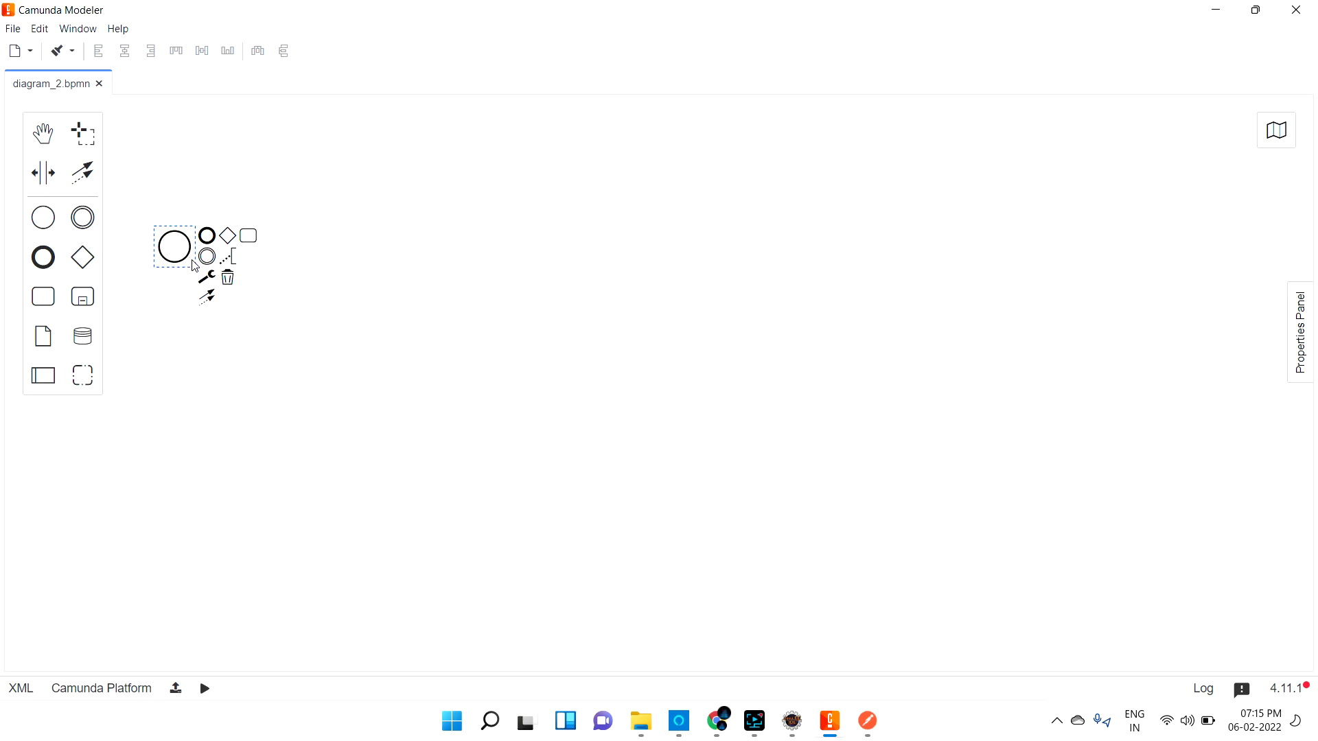
left_click(166, 341)
left_click(170, 249)
key("Delete")
Place a new start event with an end event to its right, and list the start event's type options.
left_click(43, 217)
left_click(211, 283)
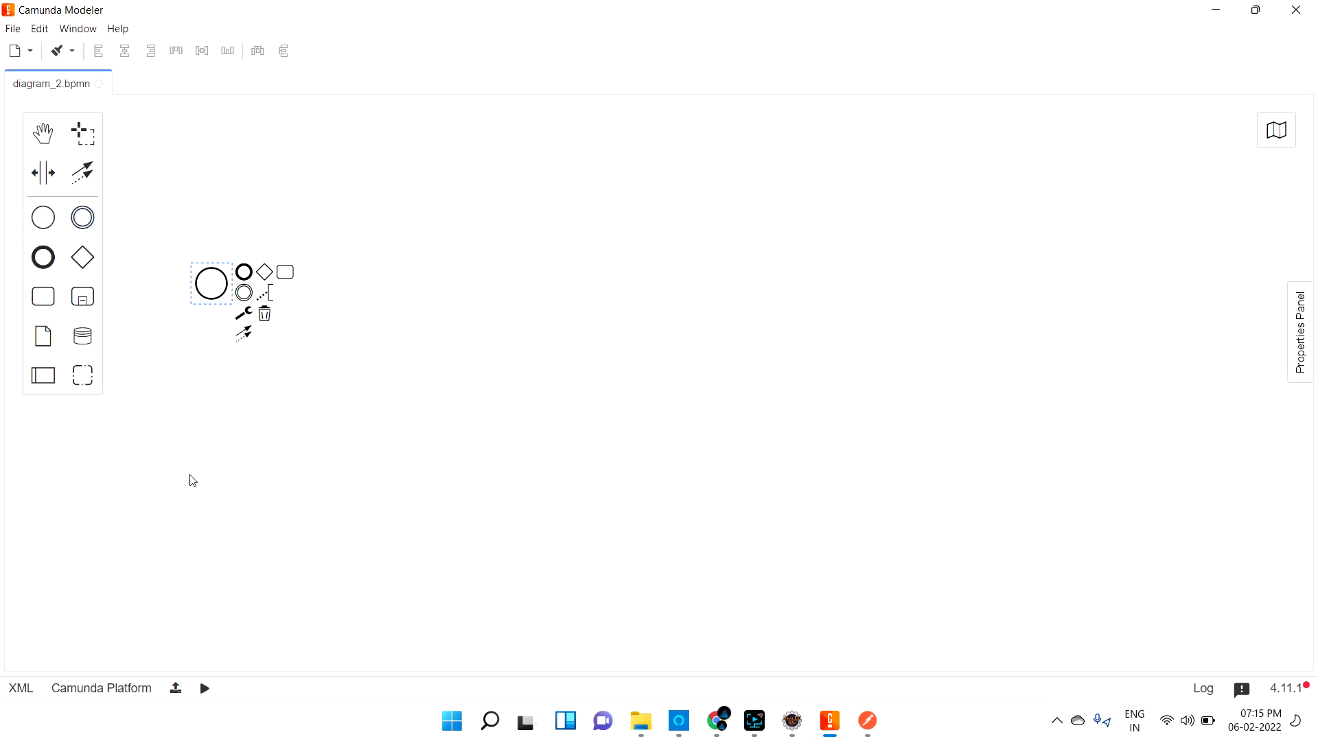
left_click(42, 266)
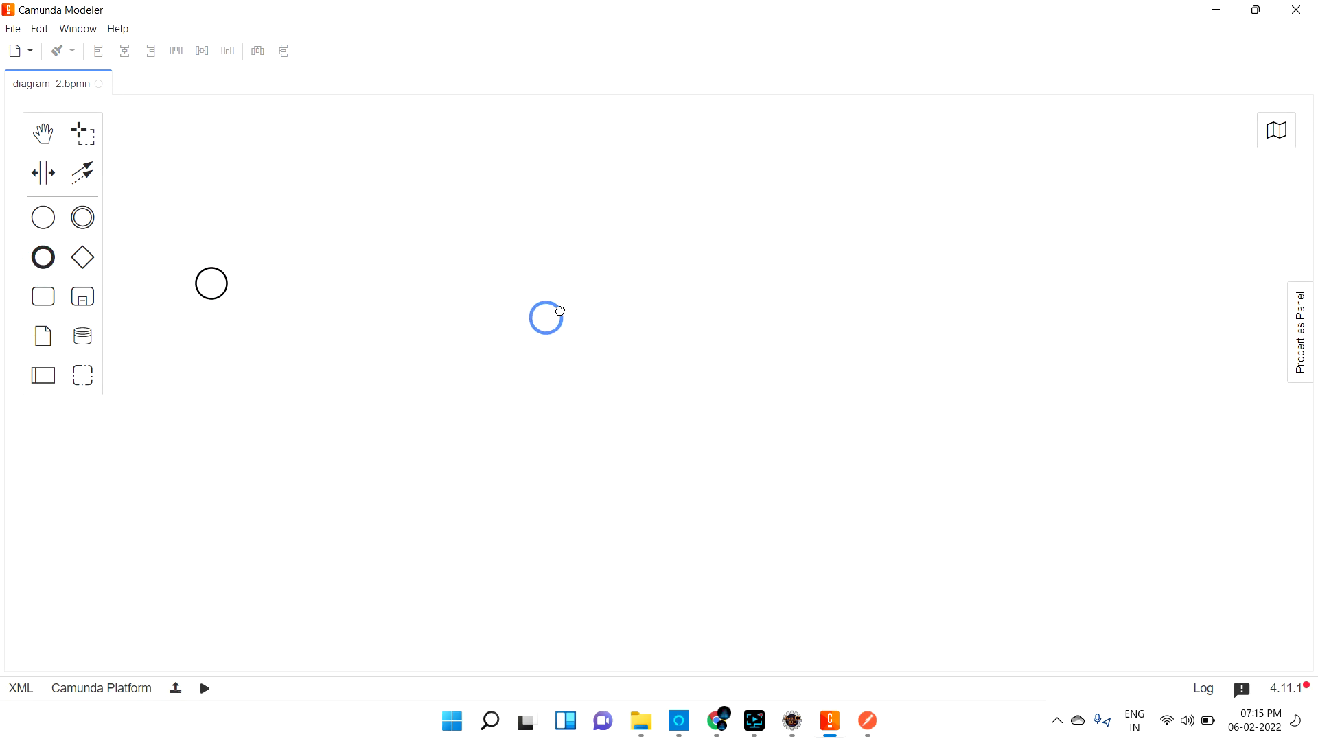
left_click(675, 292)
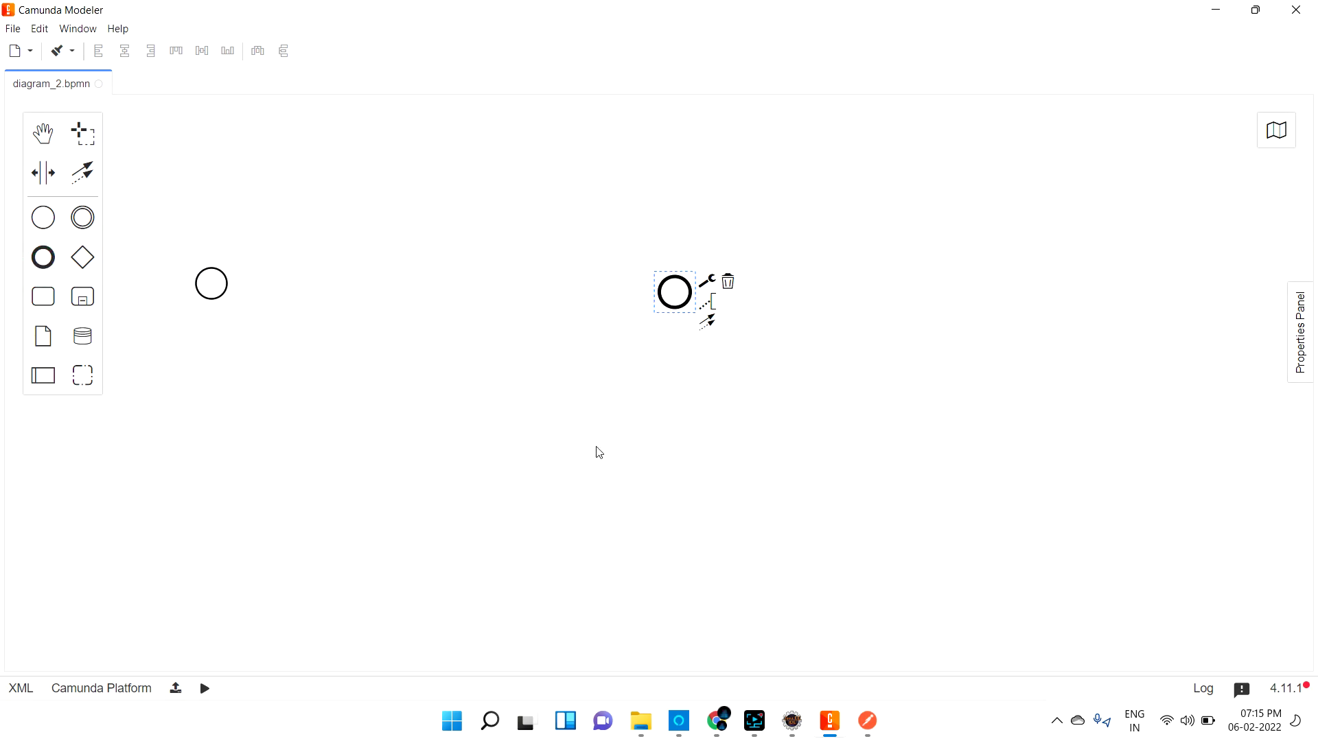
left_click(210, 283)
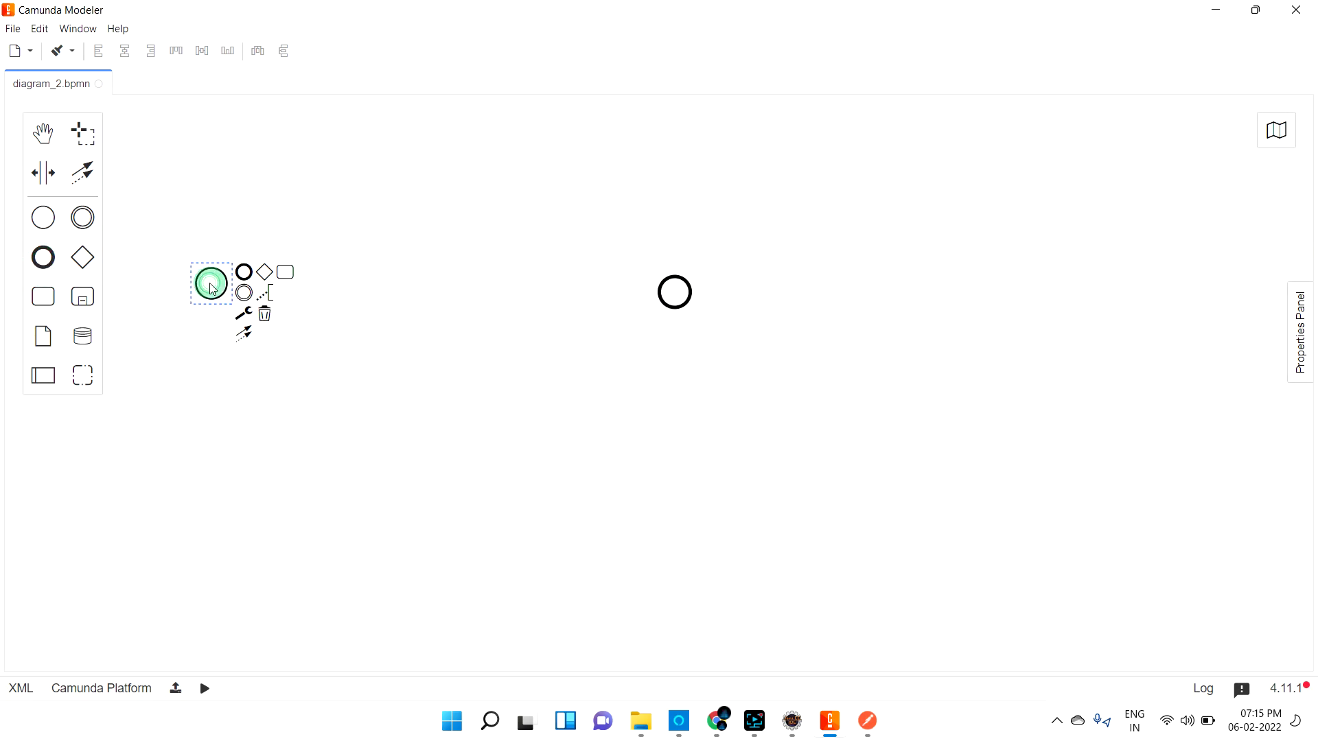
left_click(243, 316)
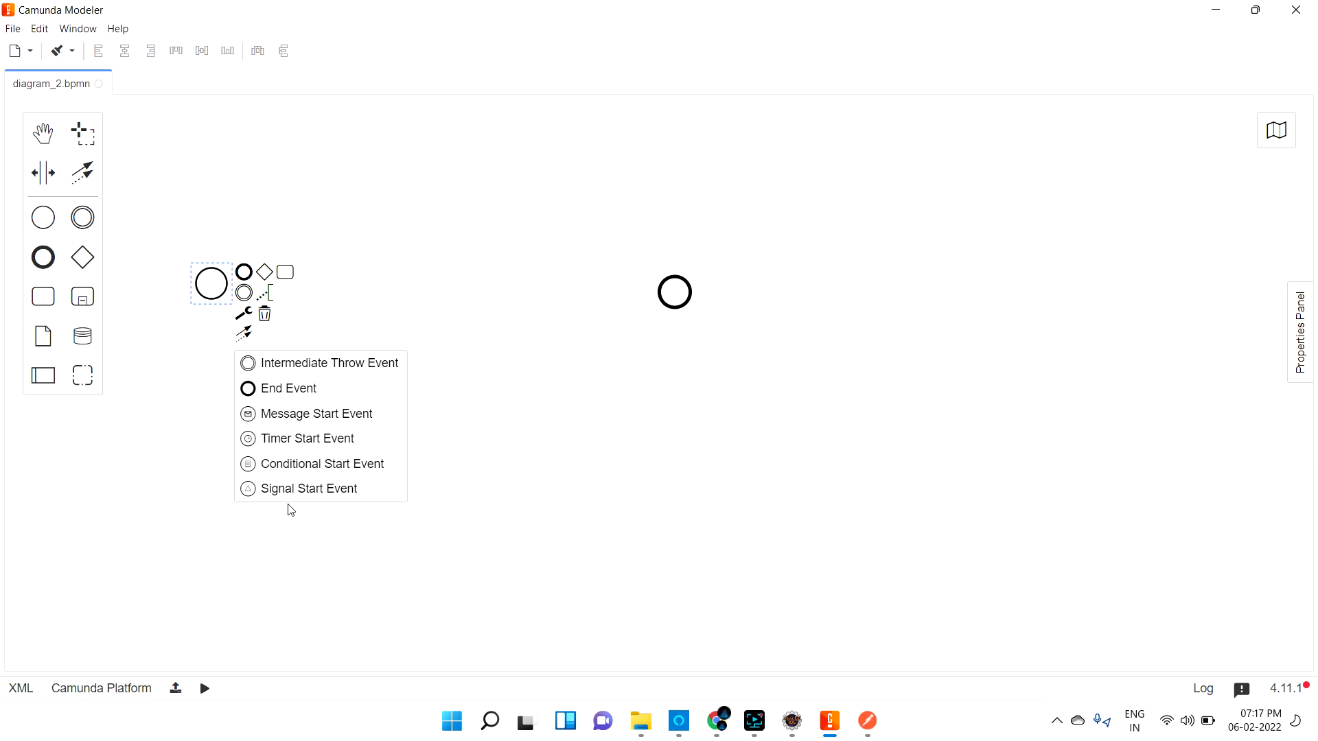
Append a task and an end event after the start event, and delete the stray end event.
left_click(315, 169)
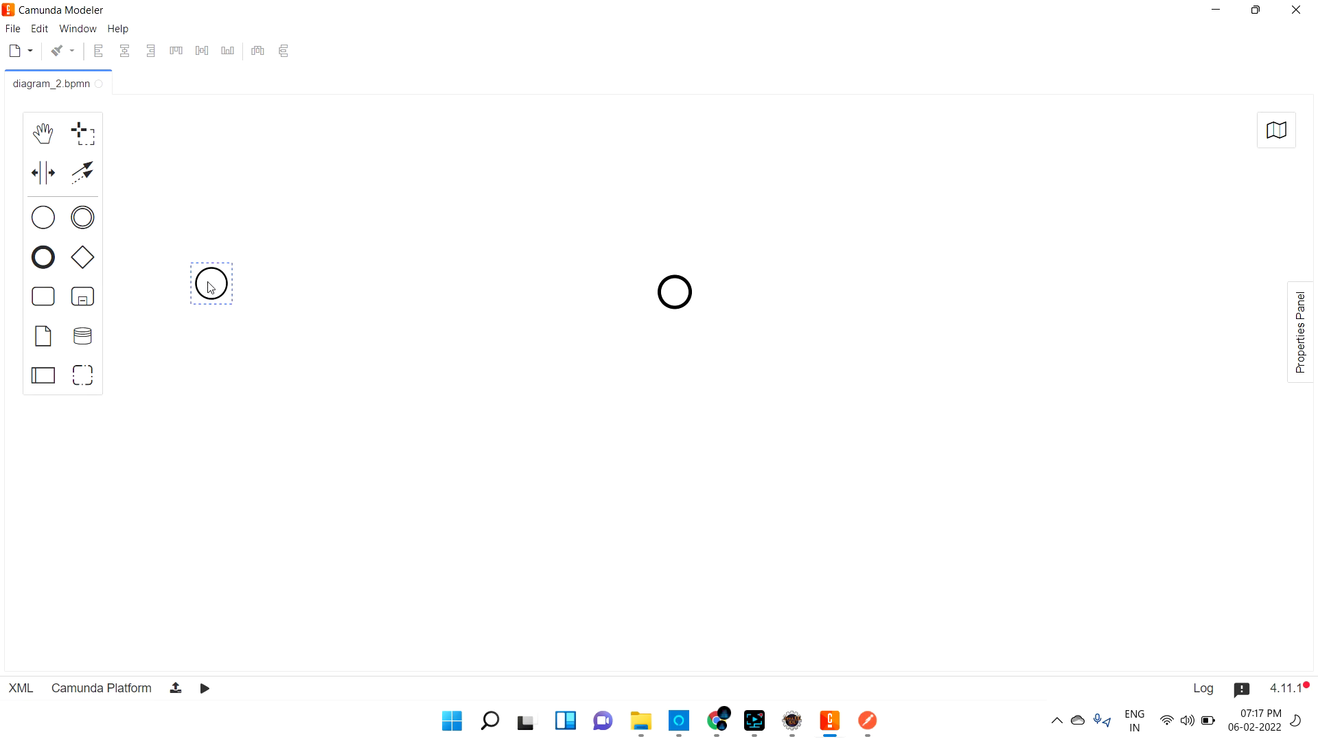
left_click(210, 287)
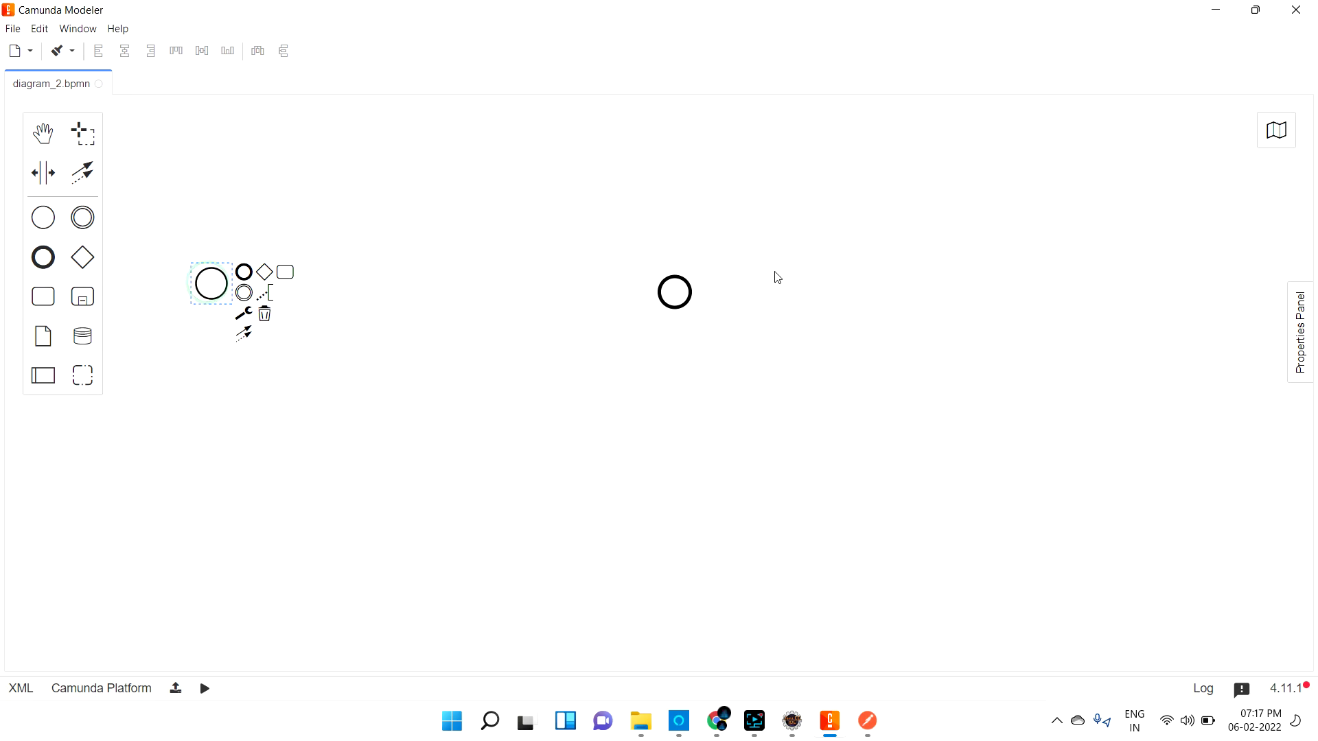
left_click(672, 303)
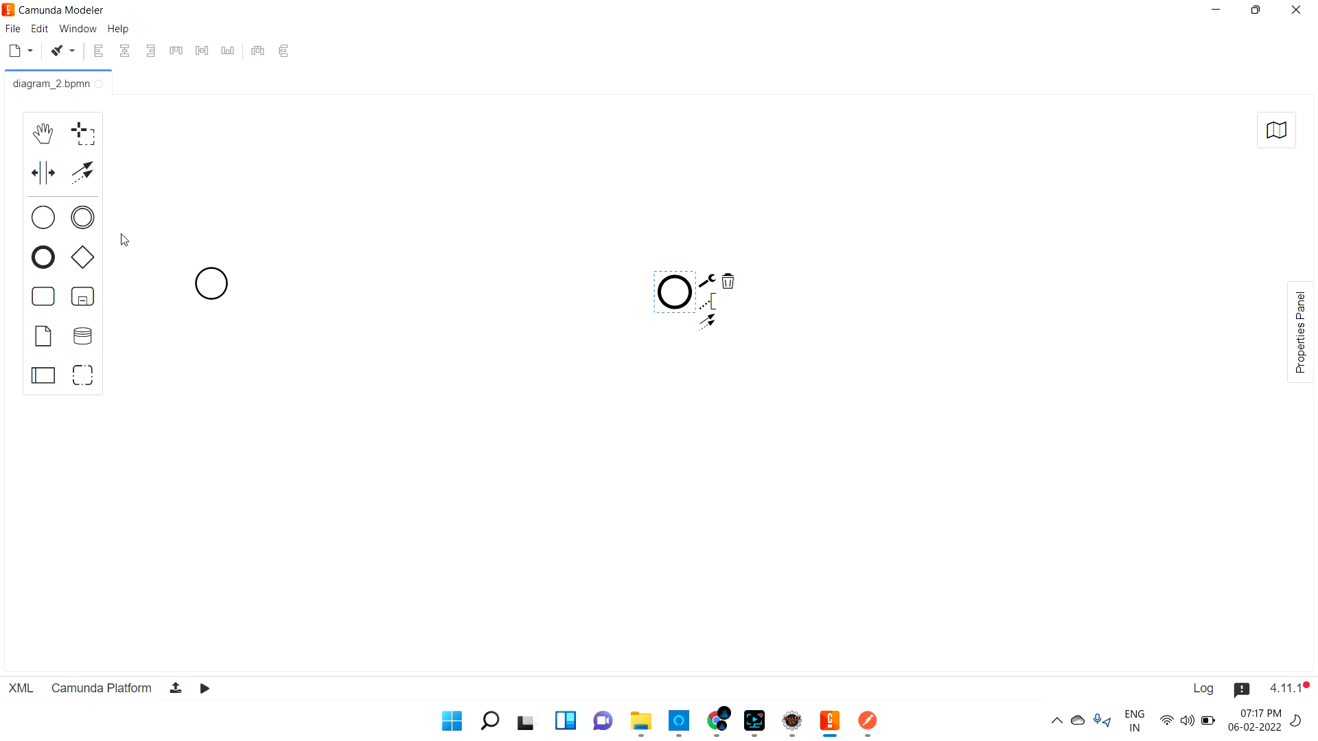
left_click(214, 283)
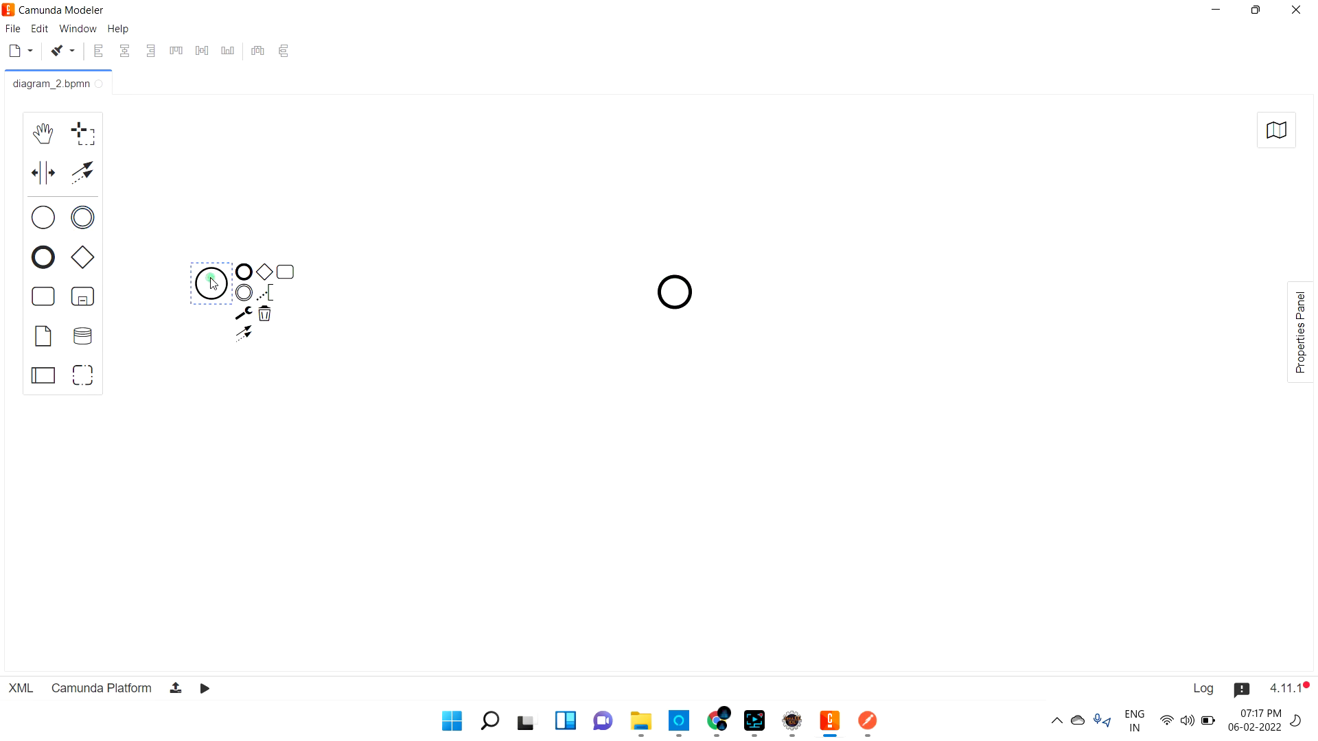
left_click(287, 272)
left_click(374, 254)
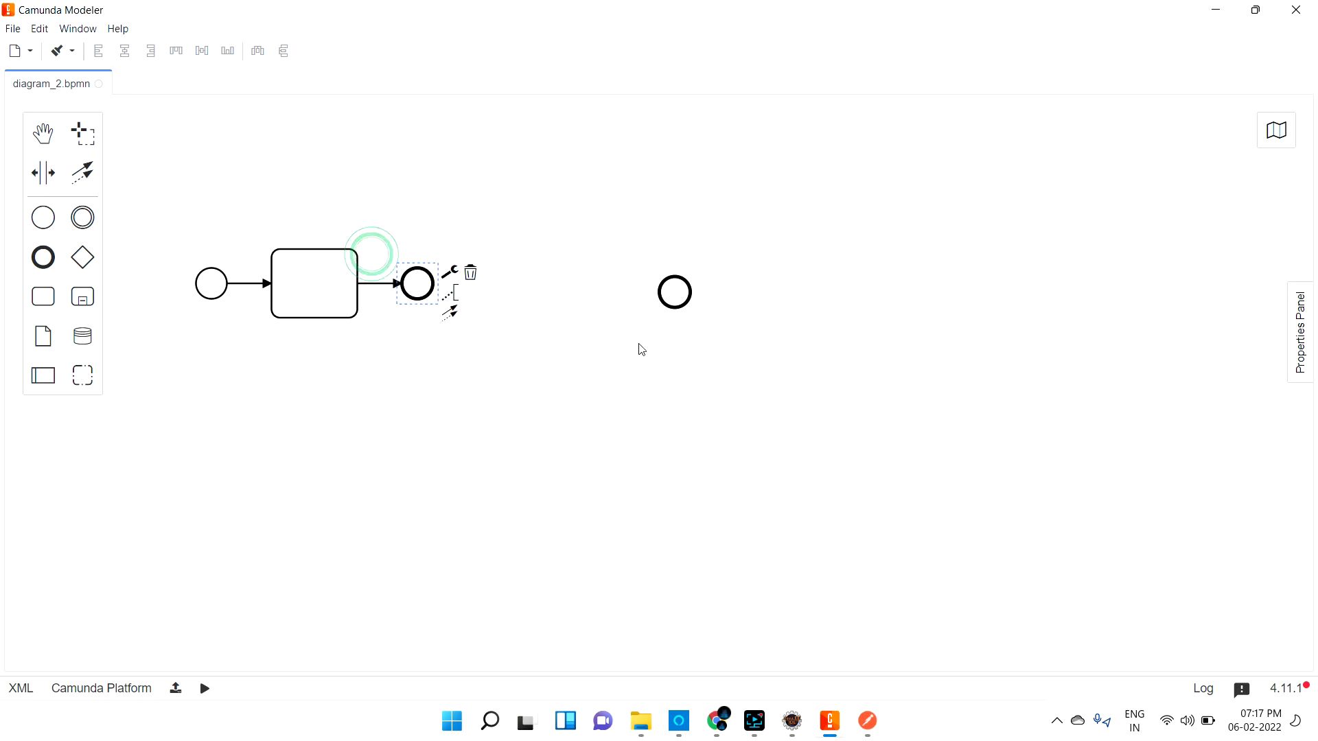
left_click(671, 298)
key("Delete")
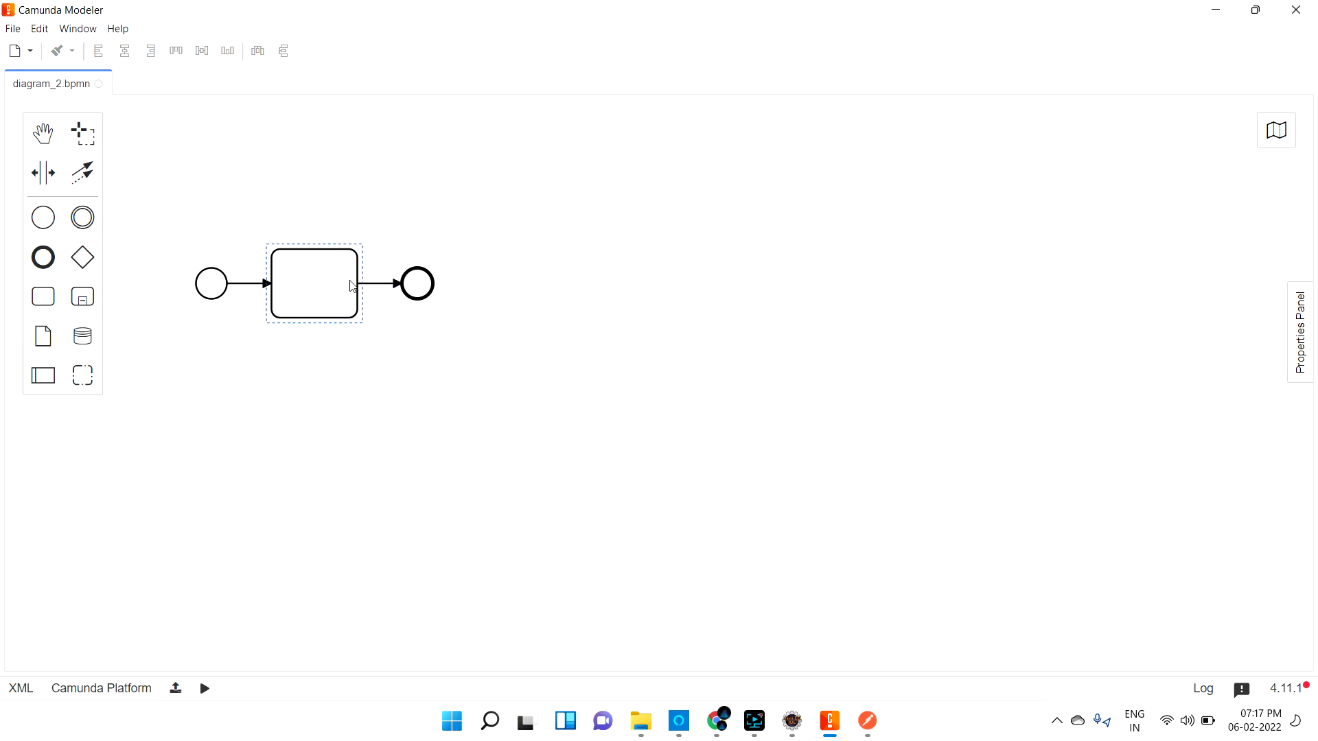
Label the task 'user task' and change it into a User Task.
double_click(312, 287)
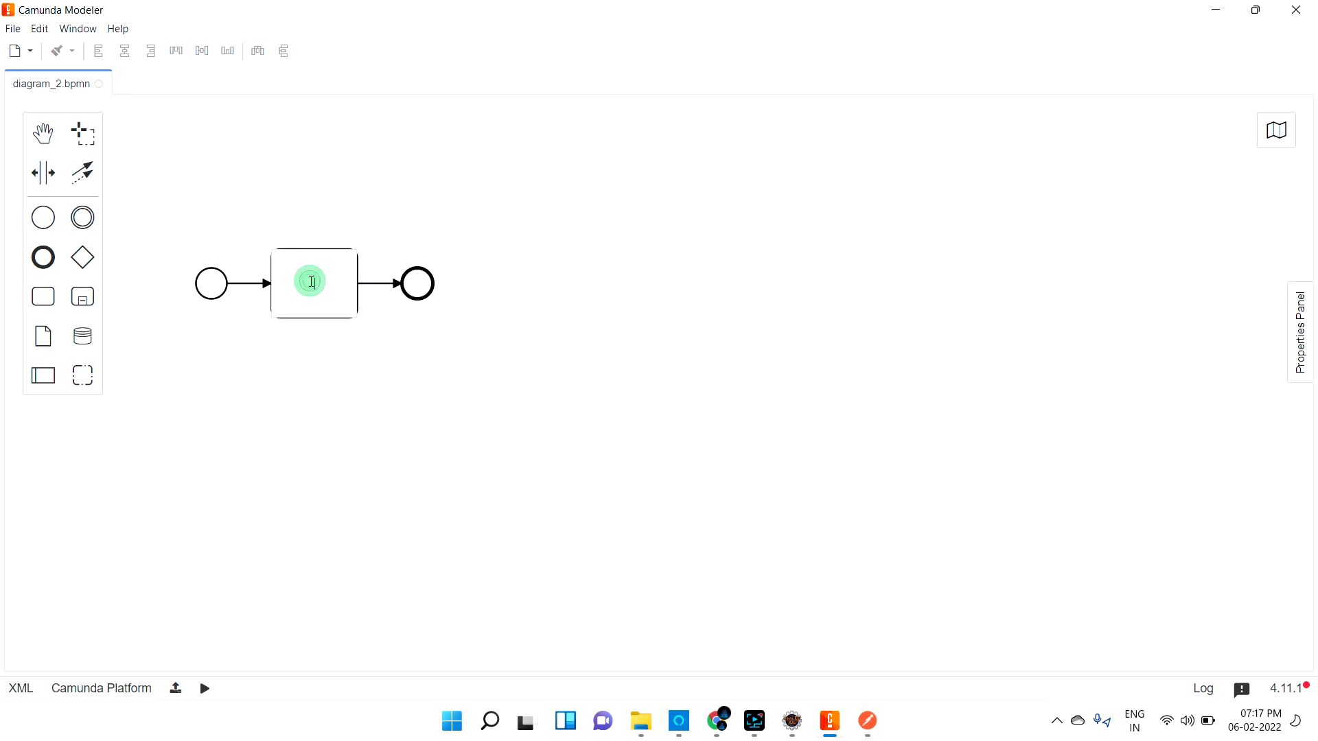
type("user- task")
key("Return")
left_click(333, 292)
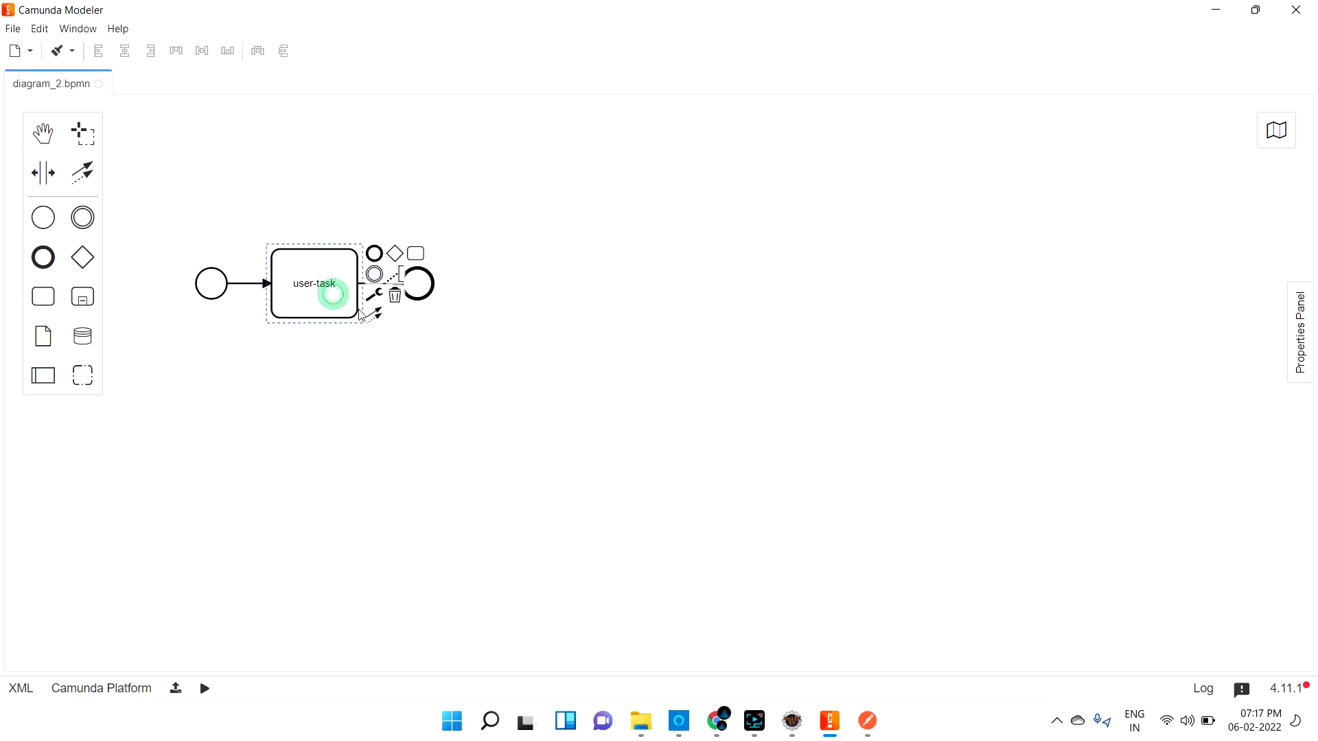
left_click(377, 301)
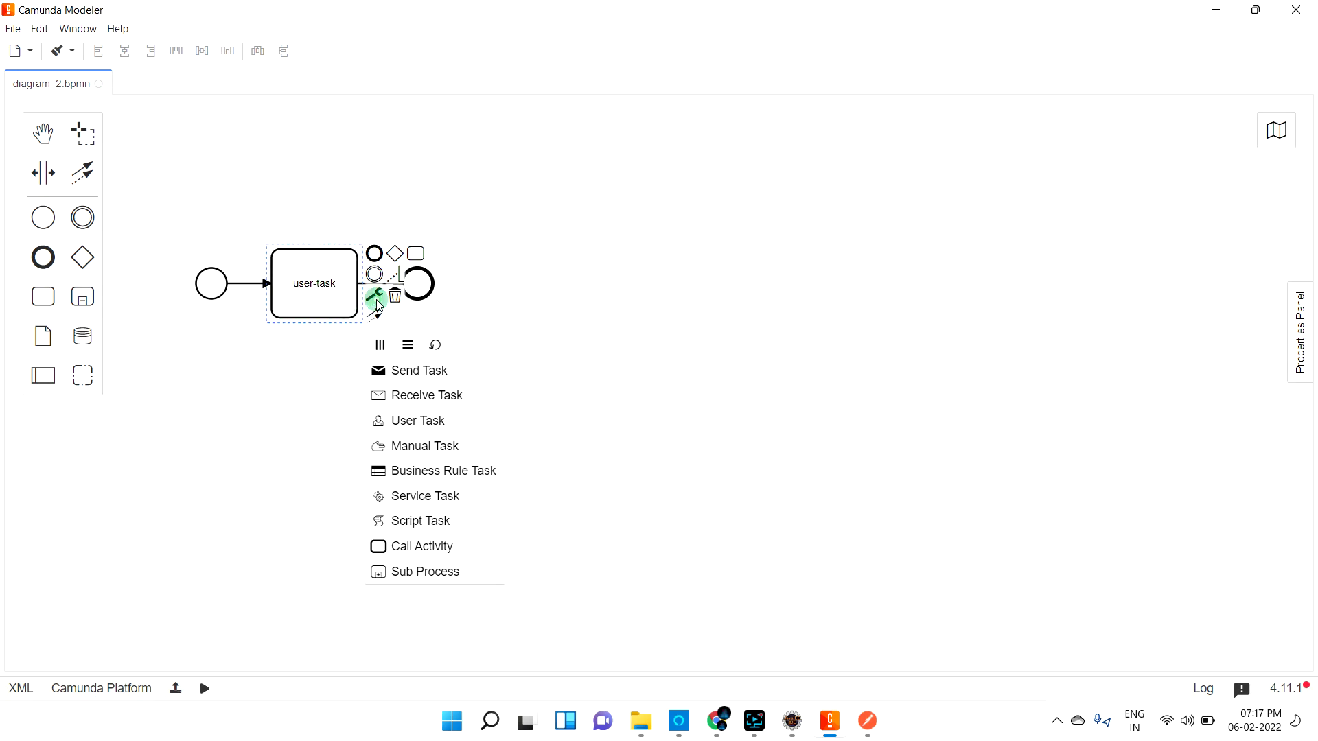
left_click(415, 420)
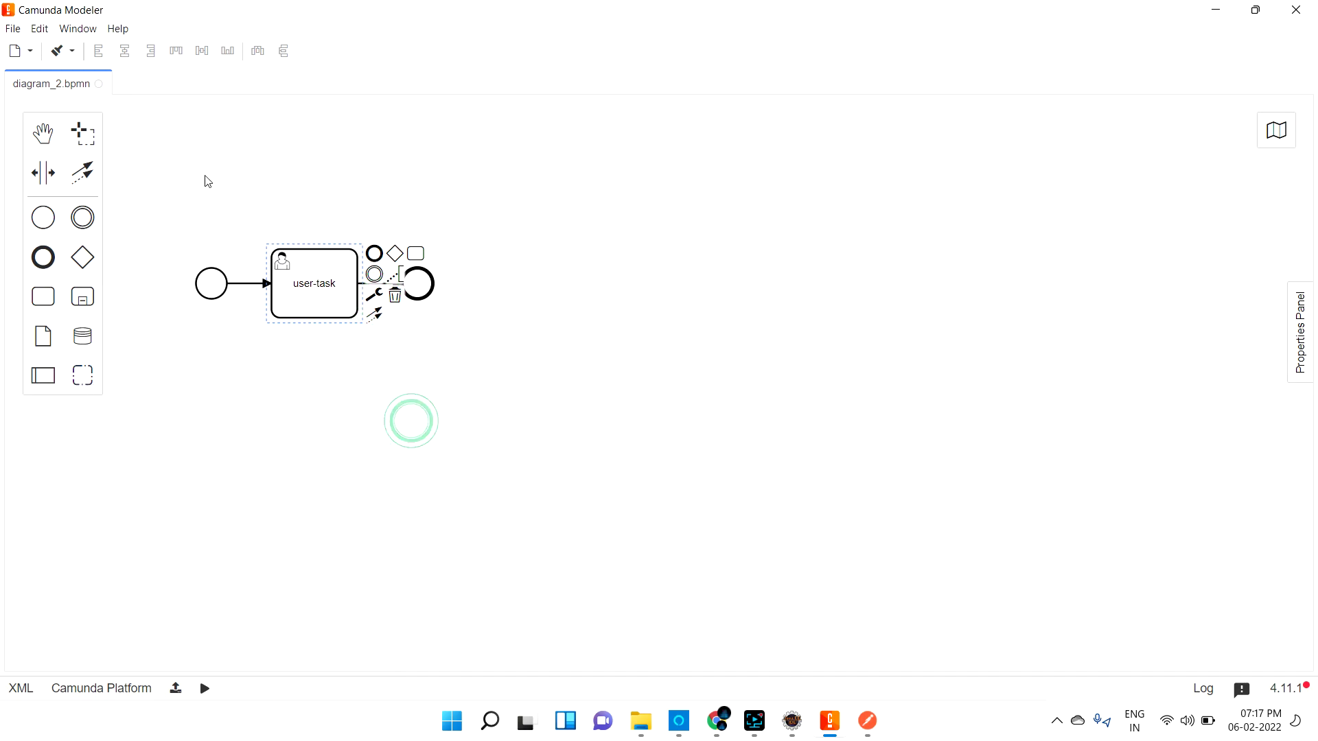
left_click(418, 284)
left_click(201, 273, "shift")
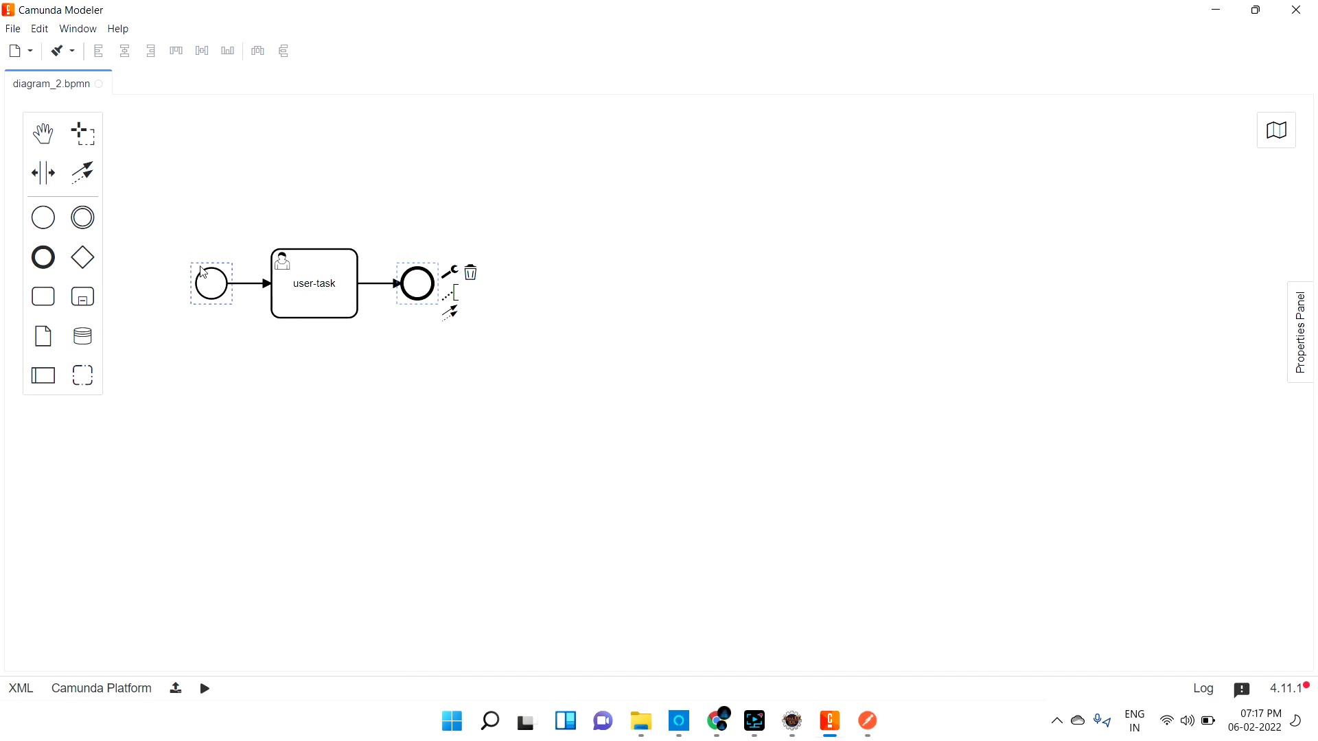
View the end event's type options, then dismiss them.
left_click(214, 302)
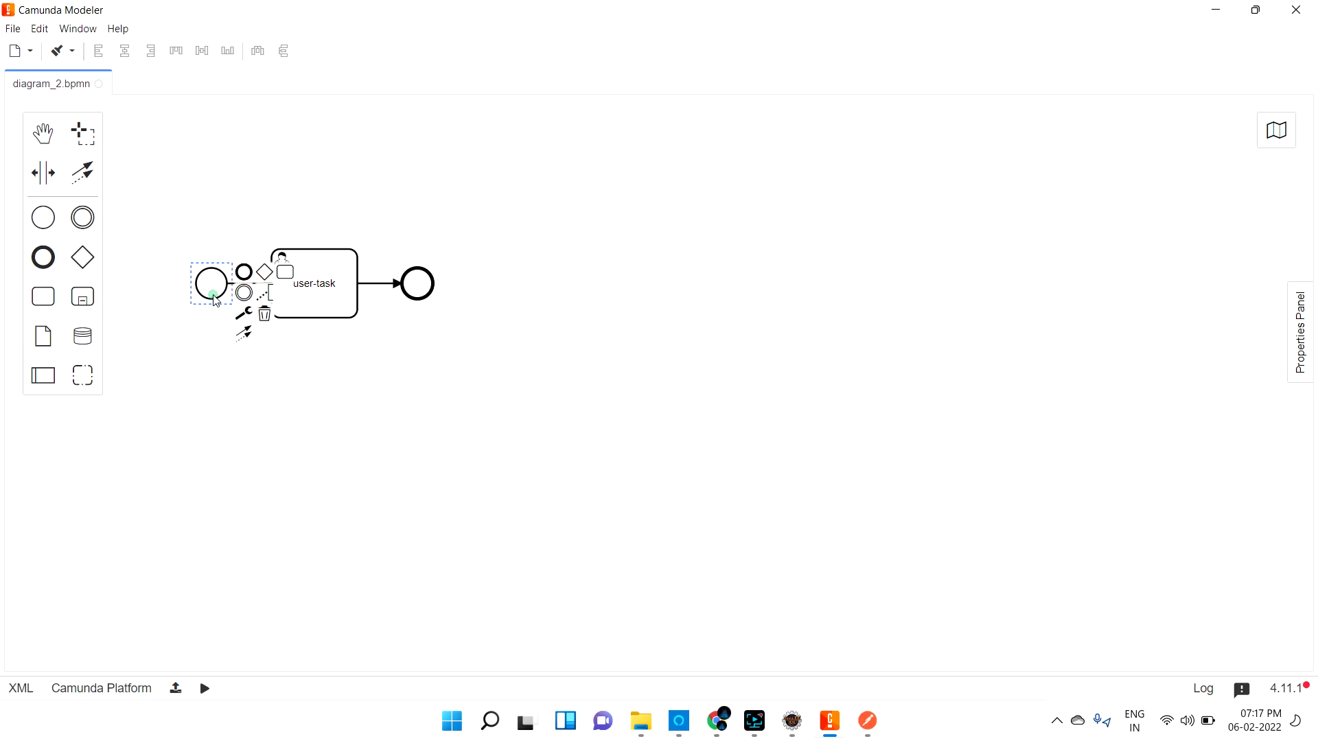
left_click(420, 289)
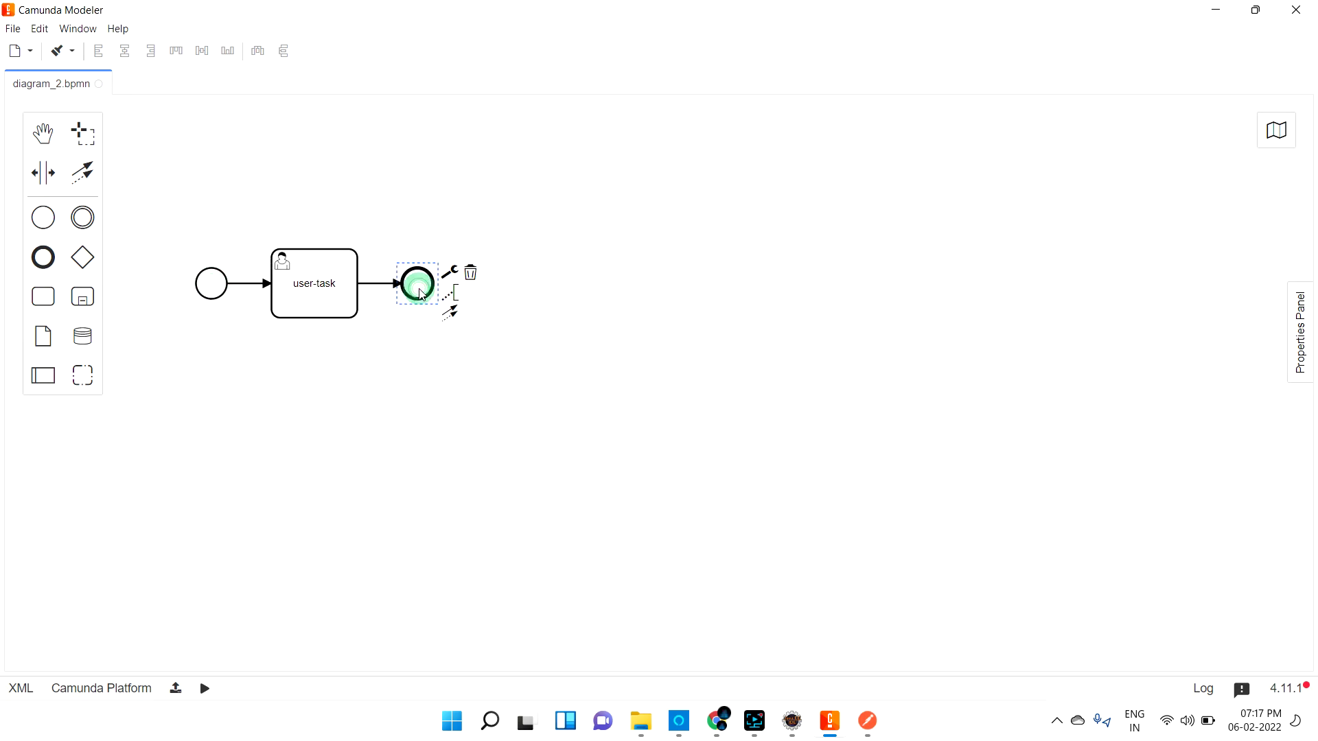
left_click(449, 272)
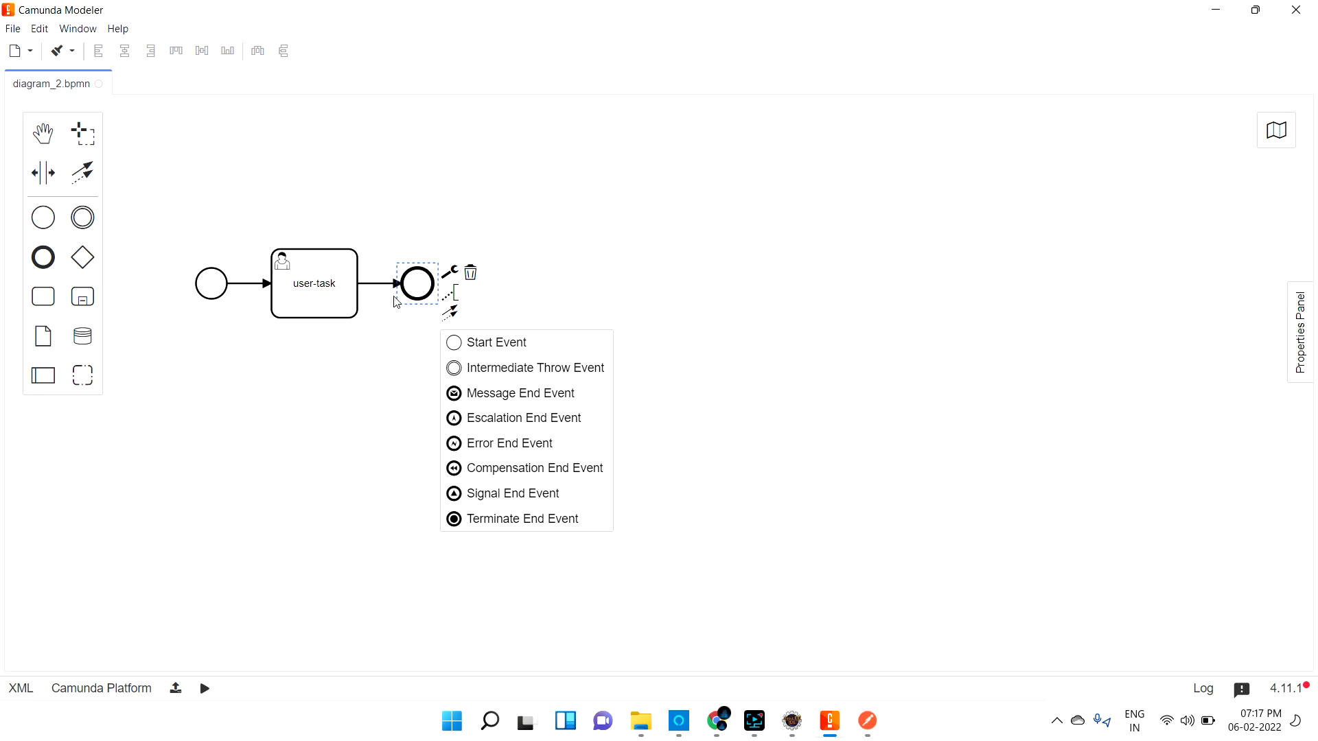
left_click(303, 499)
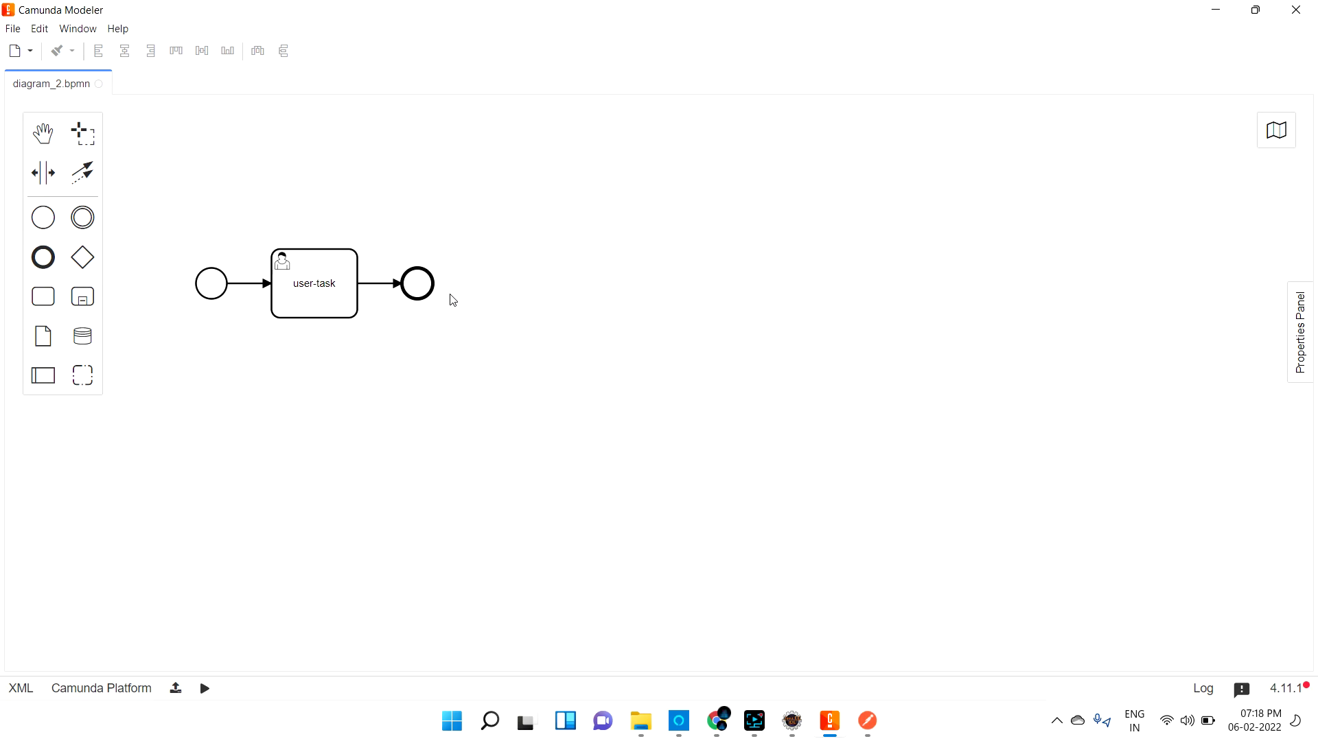
Delete the user-task and the end event, leaving only the start event.
left_click(321, 295)
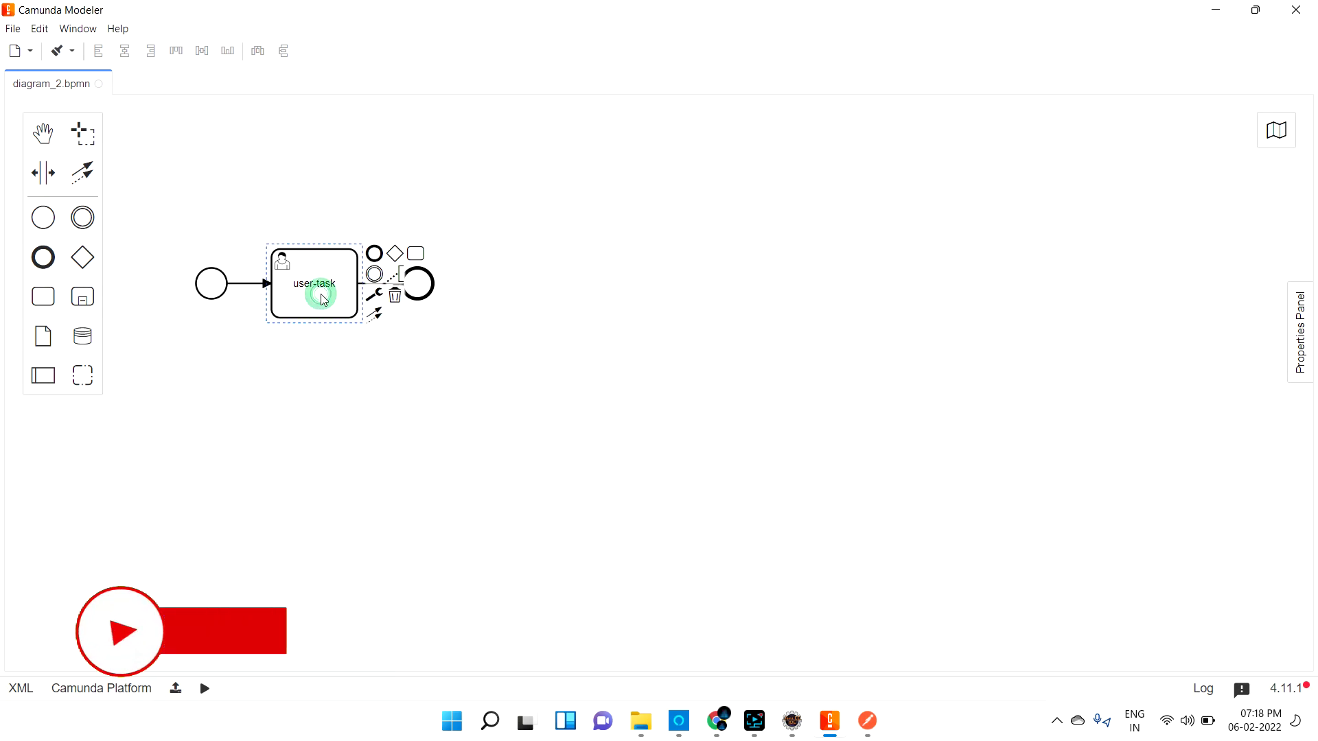
key("Delete")
left_click(419, 287)
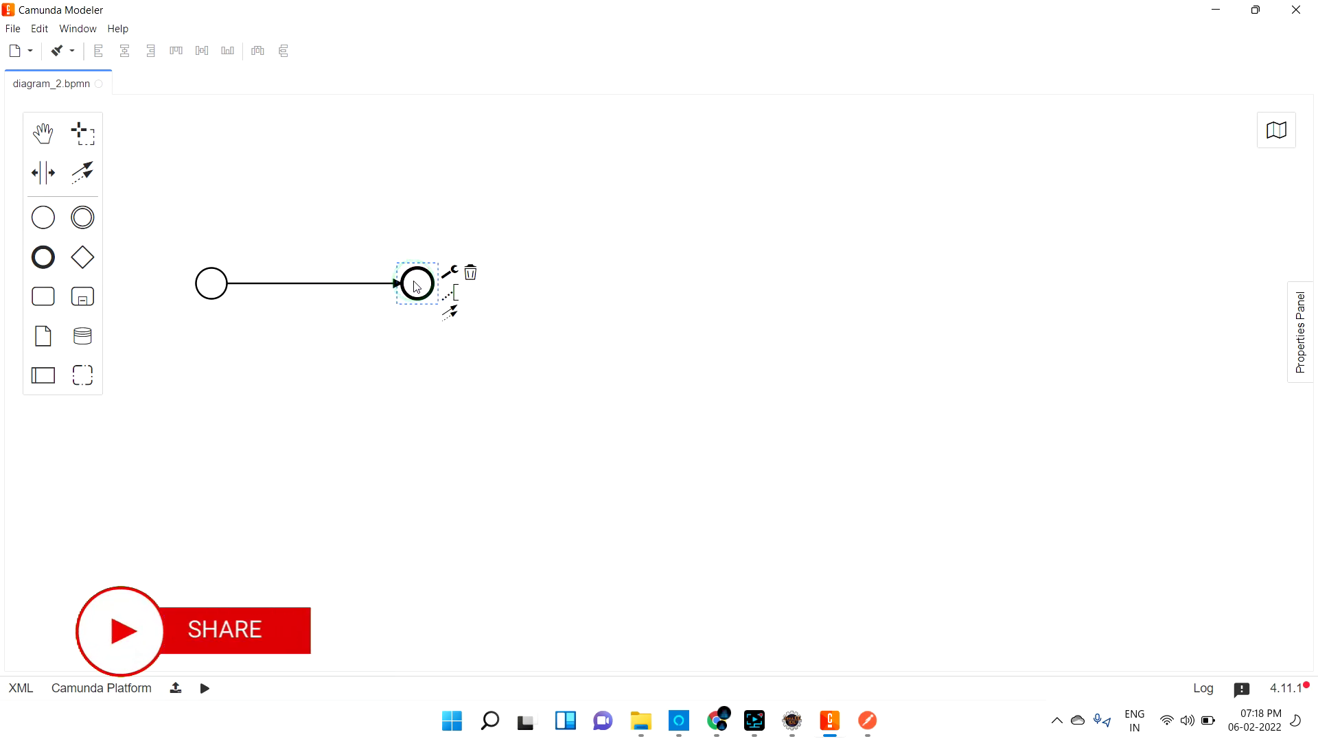
key("Delete")
left_click(201, 295)
left_click(244, 313)
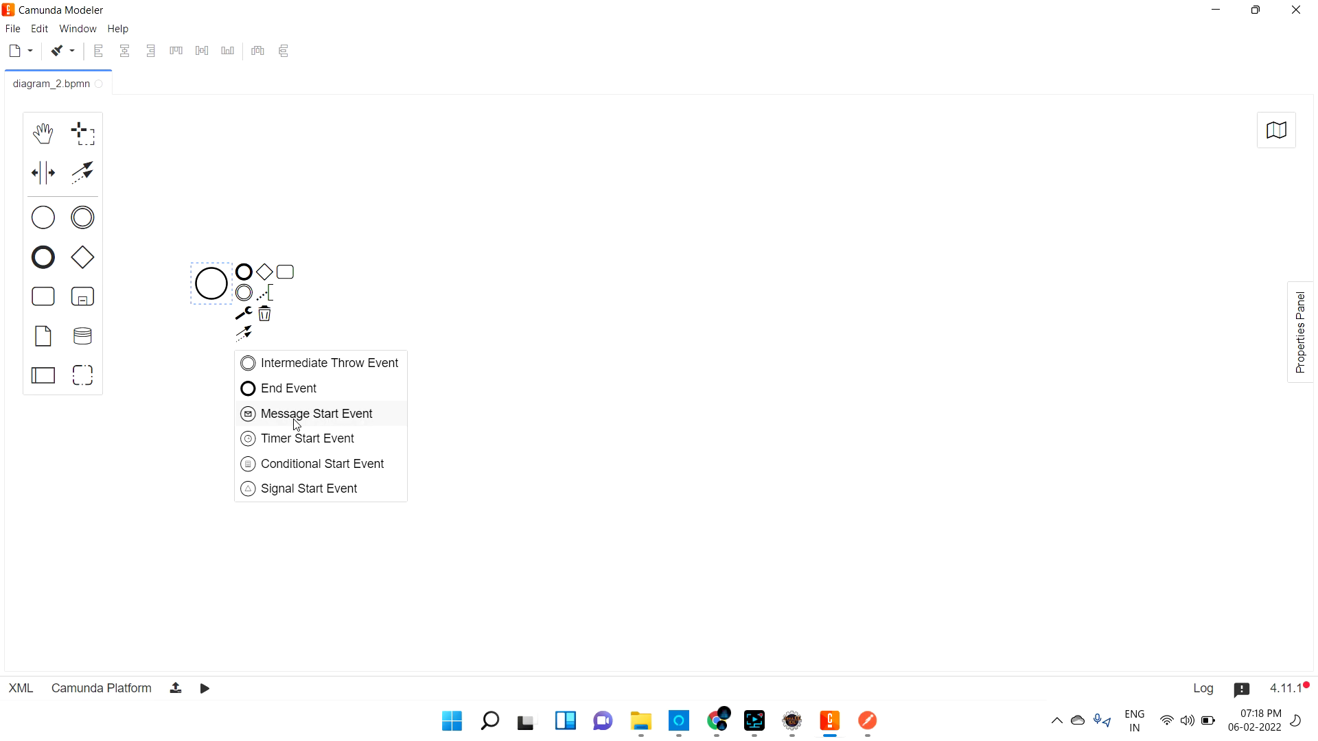
Make the start event a Message Start Event, followed by a 'user-validation' task and an end event.
left_click(297, 420)
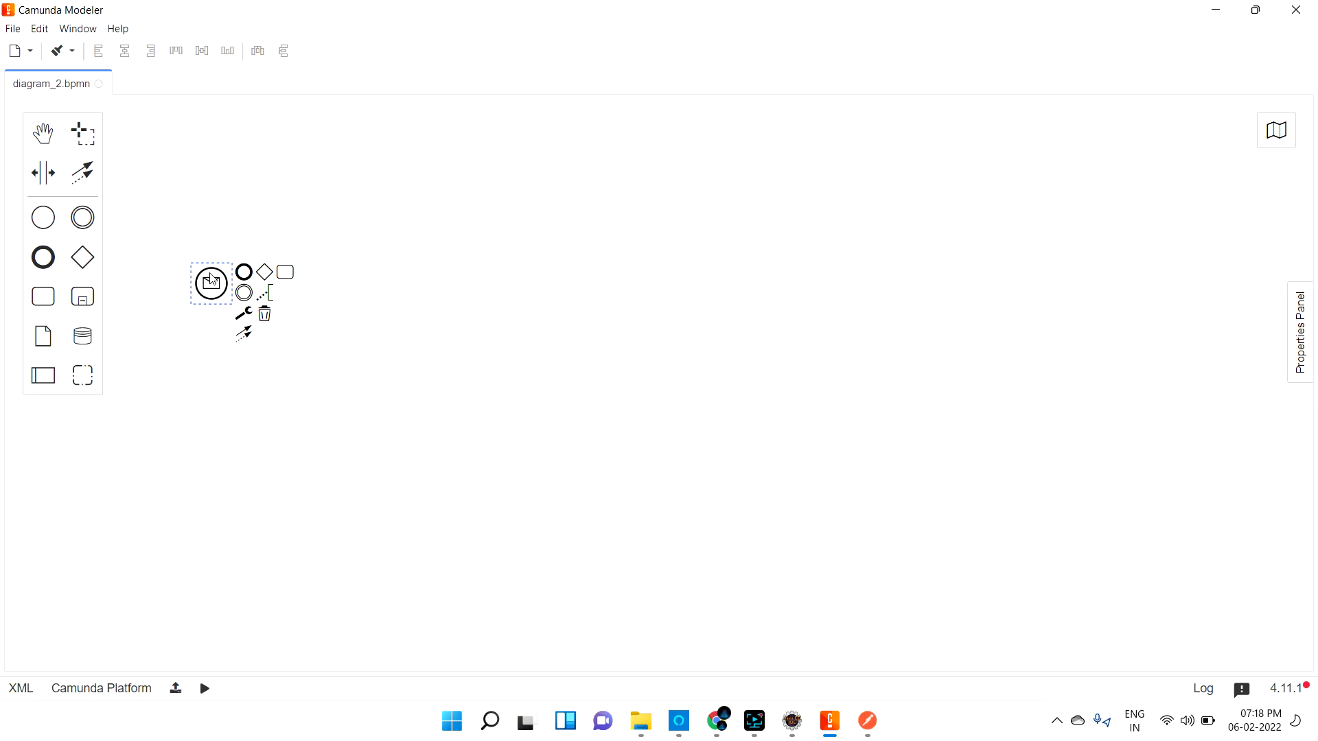
left_click(285, 272)
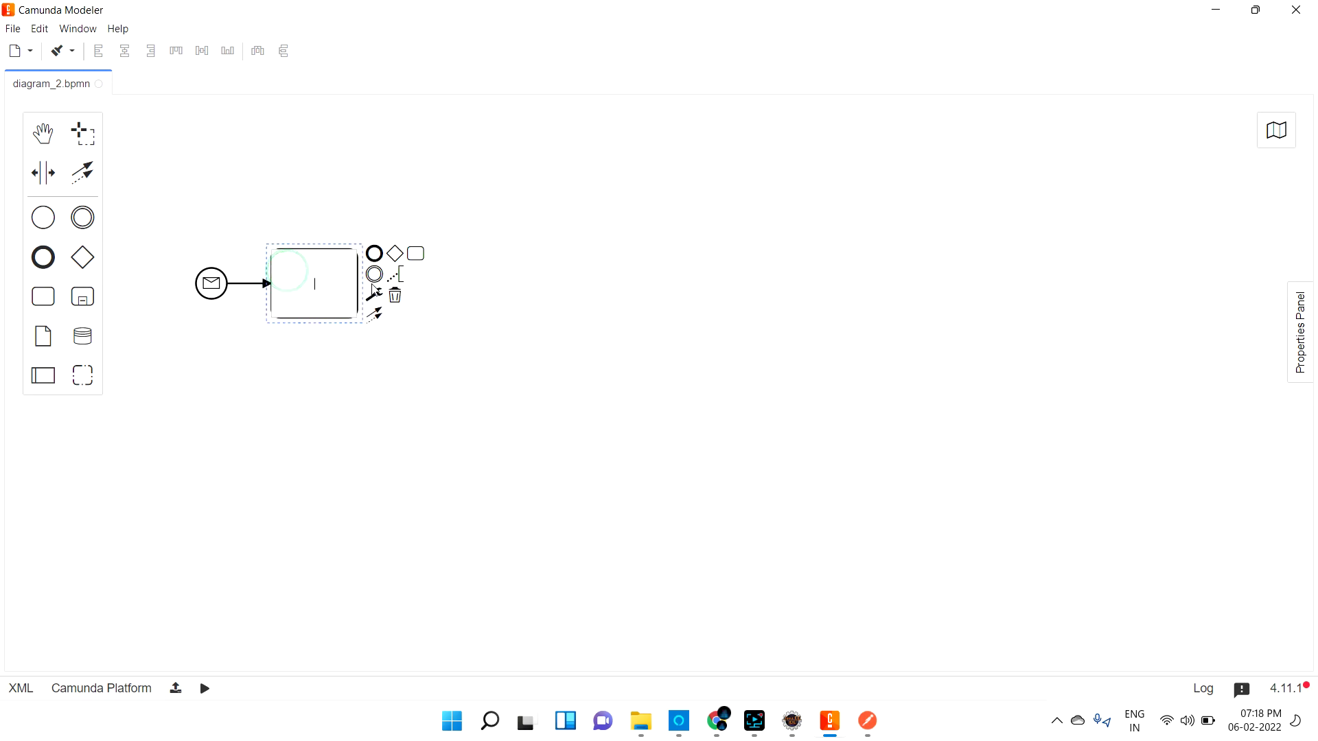
type("user")
type("-validation")
left_click(375, 254)
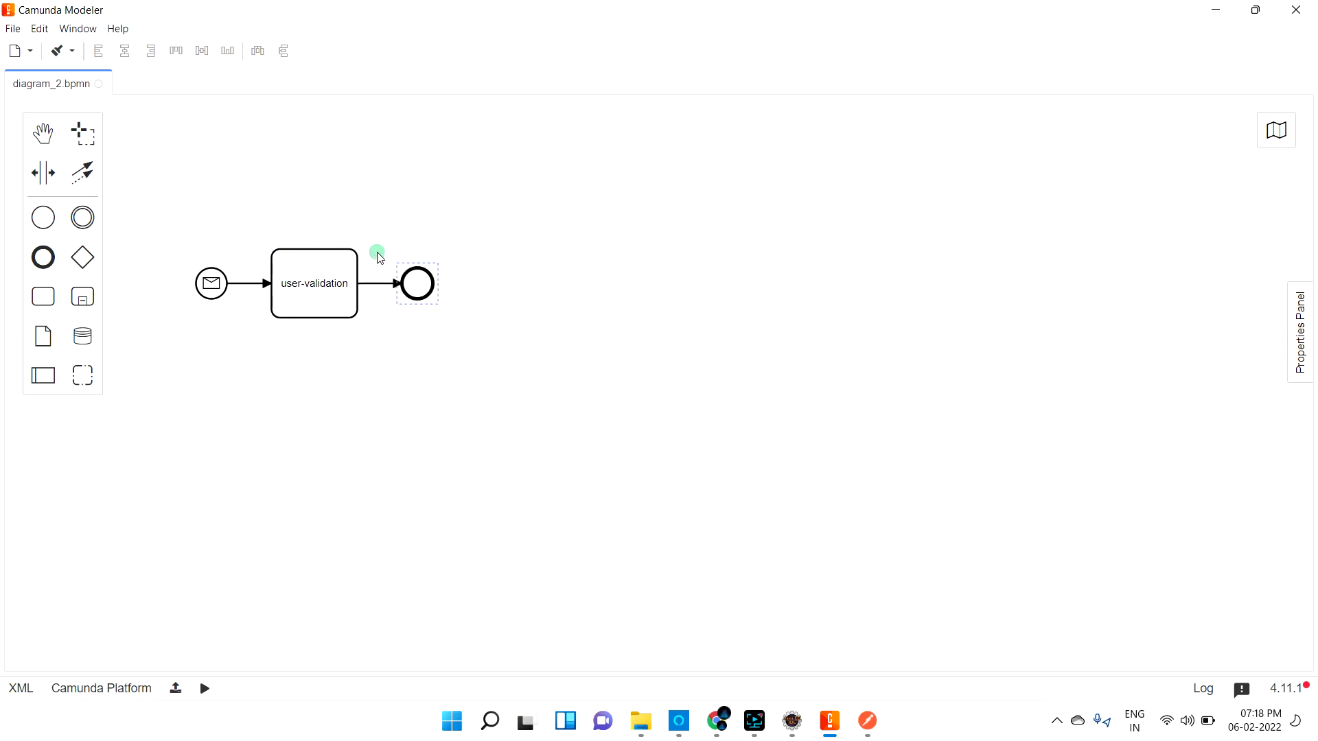
left_click(214, 289)
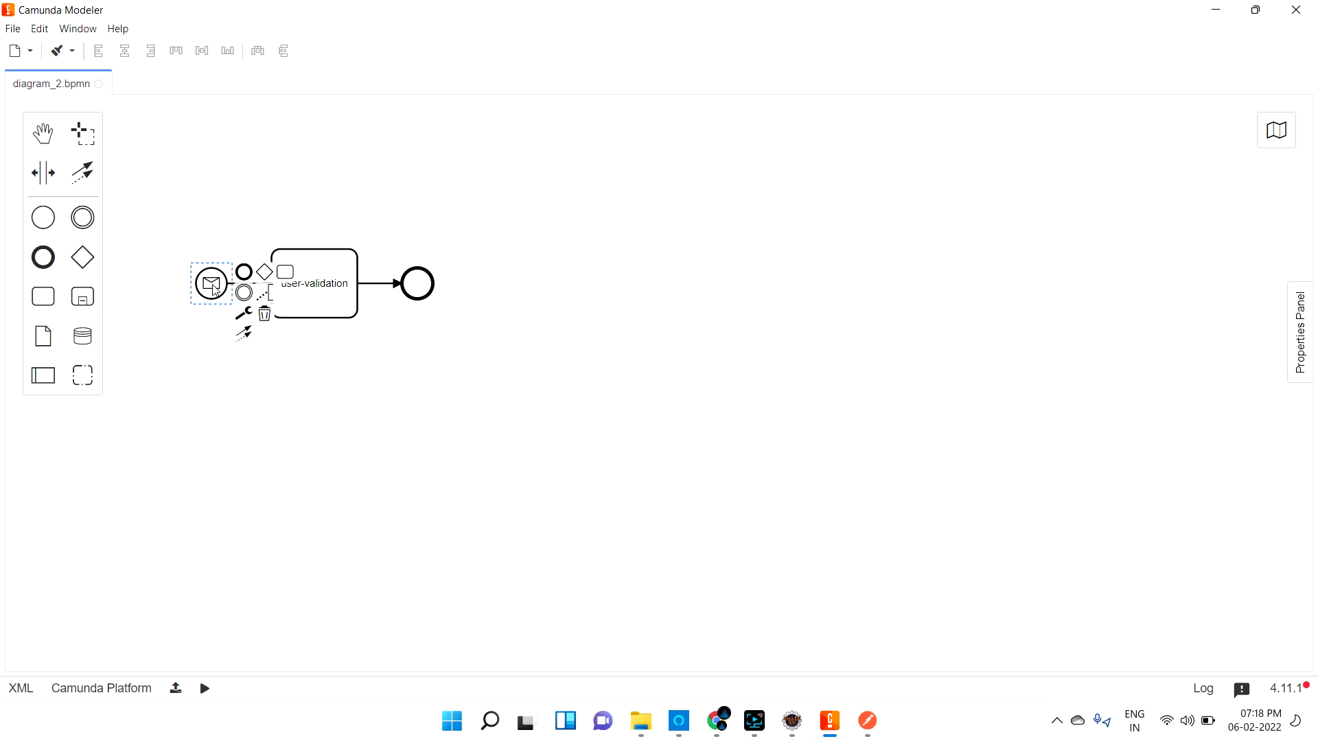
Create a global message named userId for the message start event and set its Initiator to userId.
left_click(1304, 337)
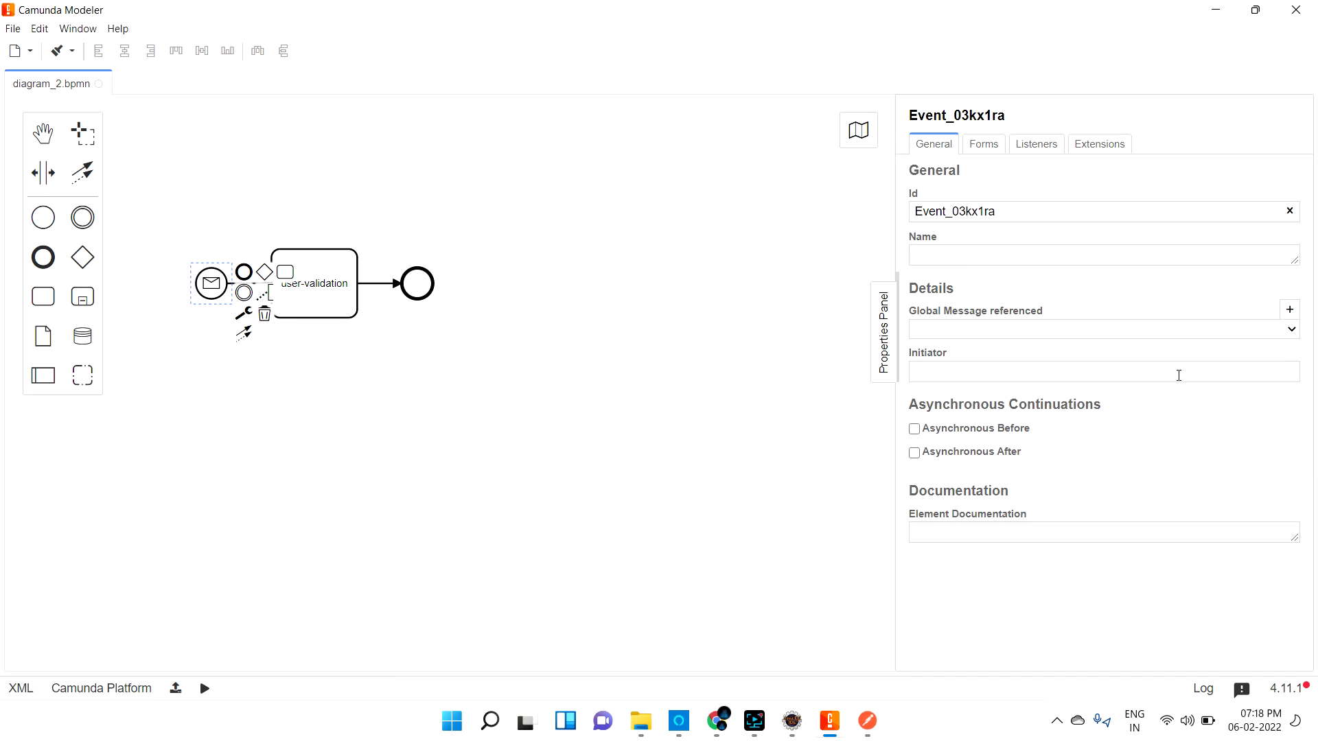
left_click(1289, 310)
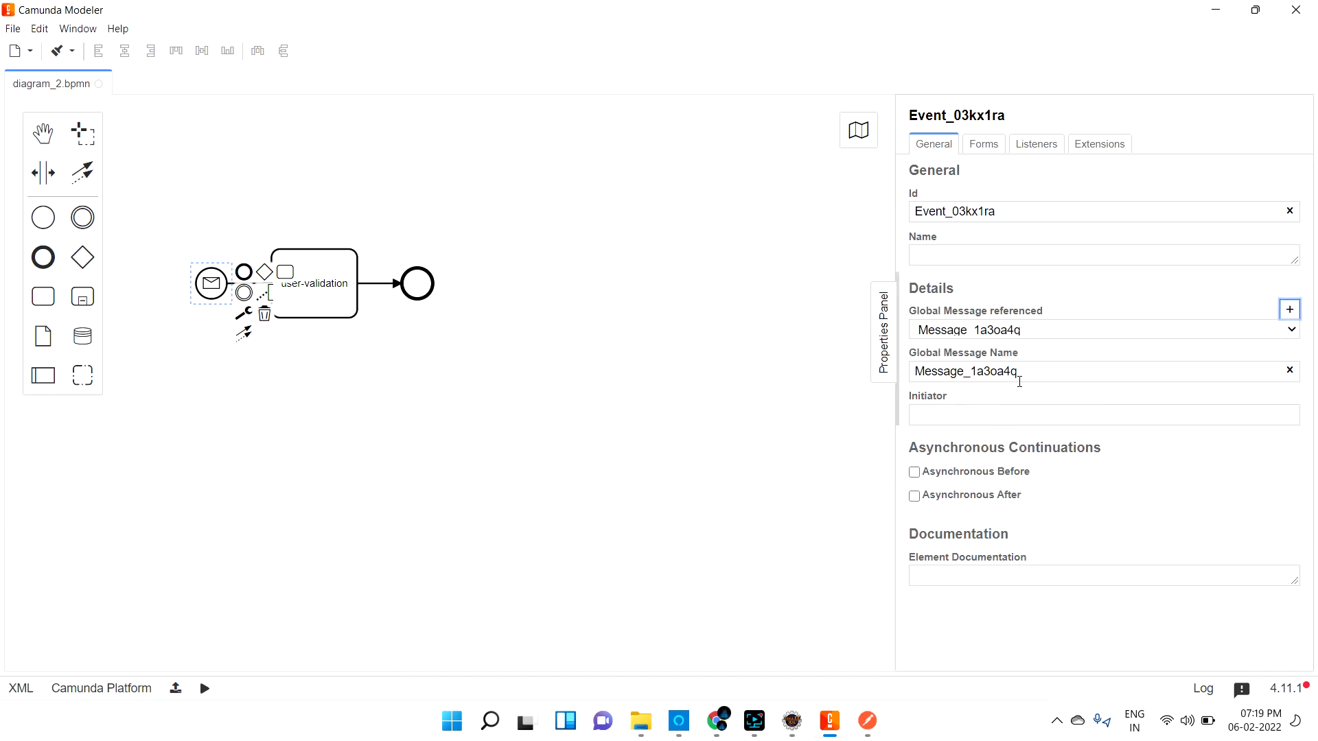
double_click(1032, 371)
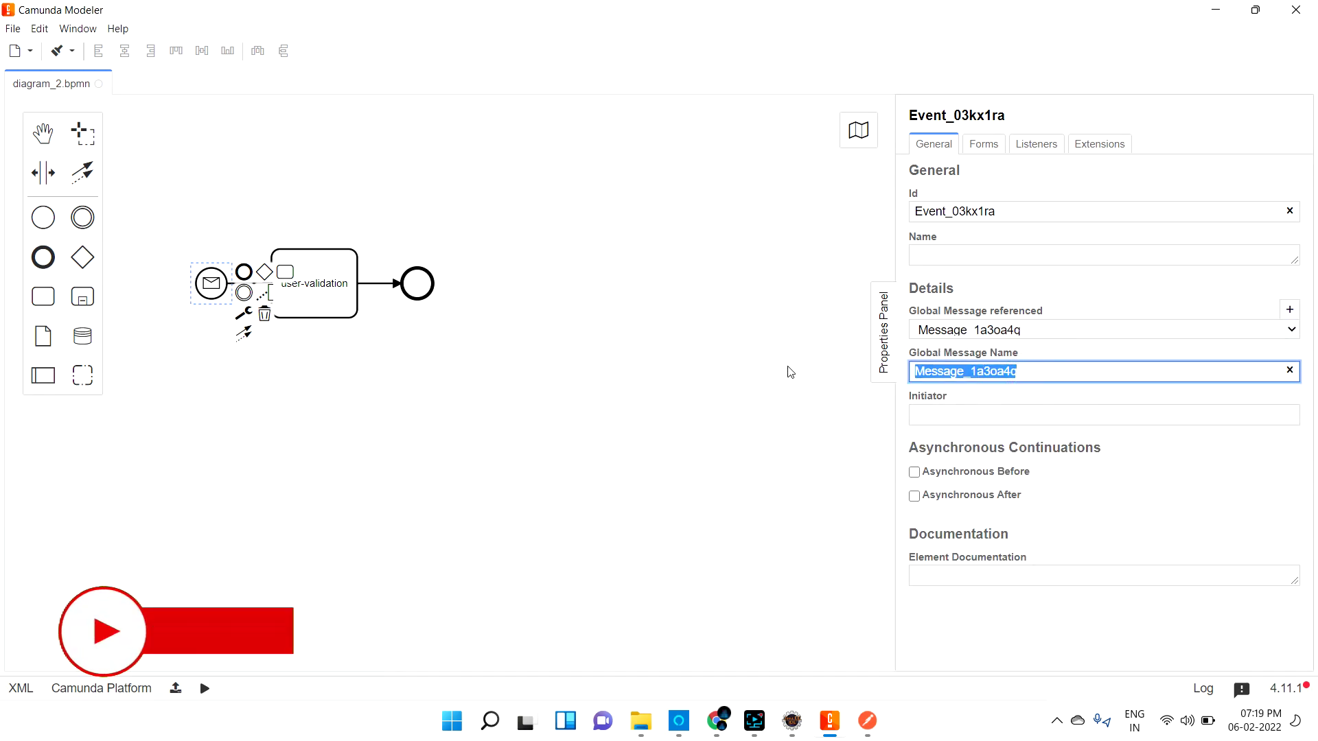
type("userif")
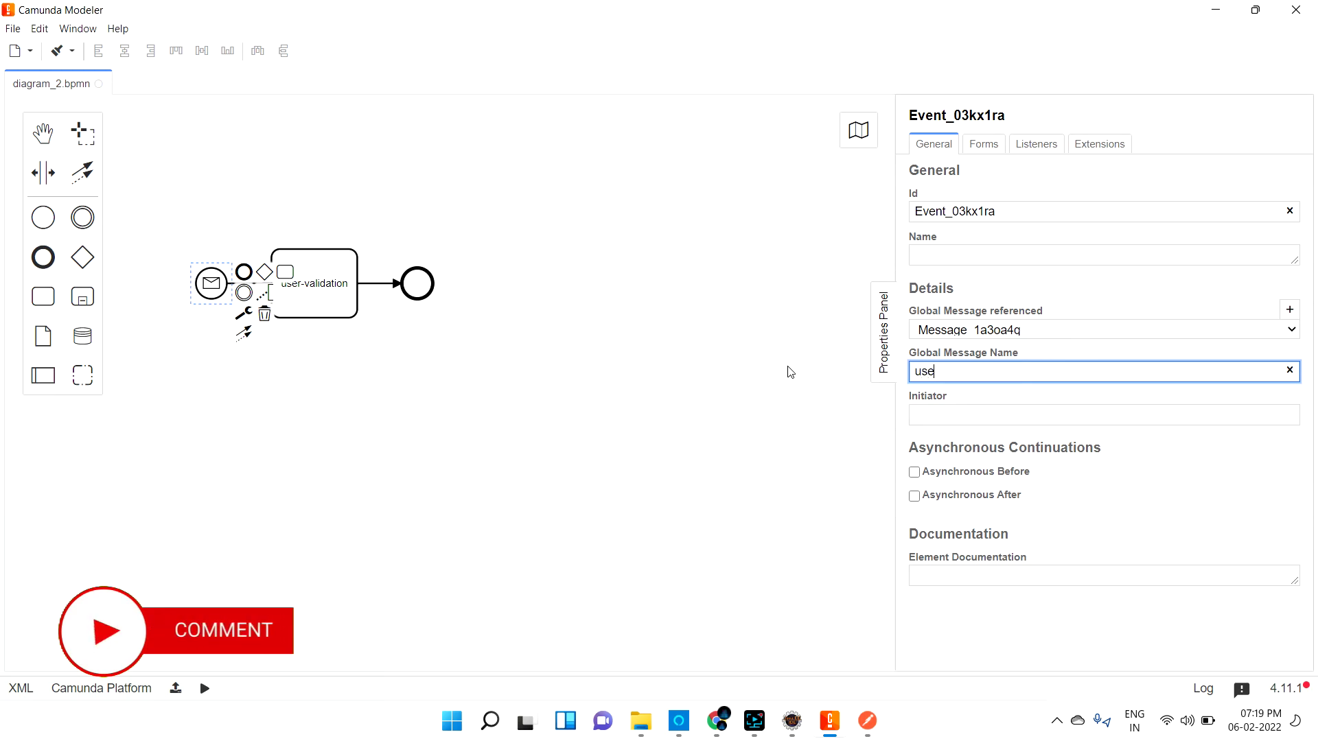
key("BackSpace")
key("BackSpace")
type("Id")
key("ctrl+a")
key("ctrl+c")
left_click(927, 412)
key("ctrl+v")
double_click(977, 376)
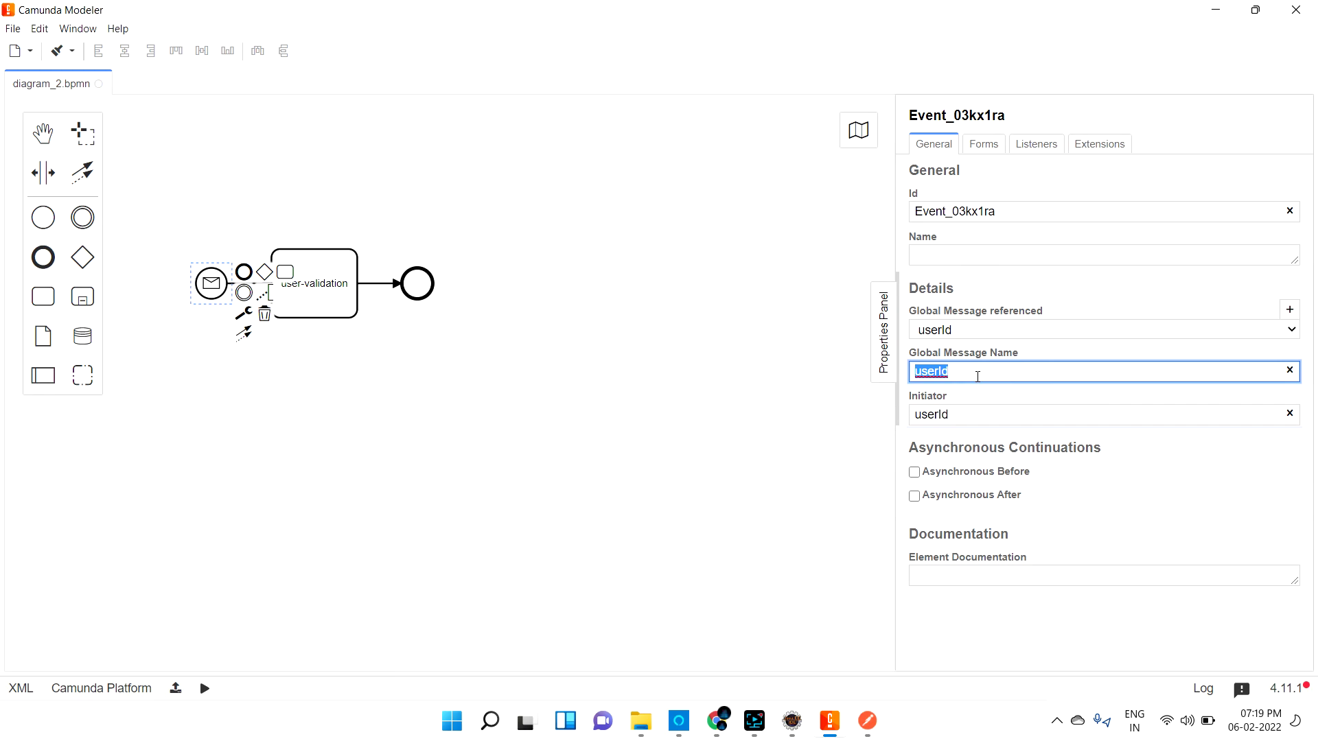
Convert the user-validation task into a User Task.
left_click(314, 290)
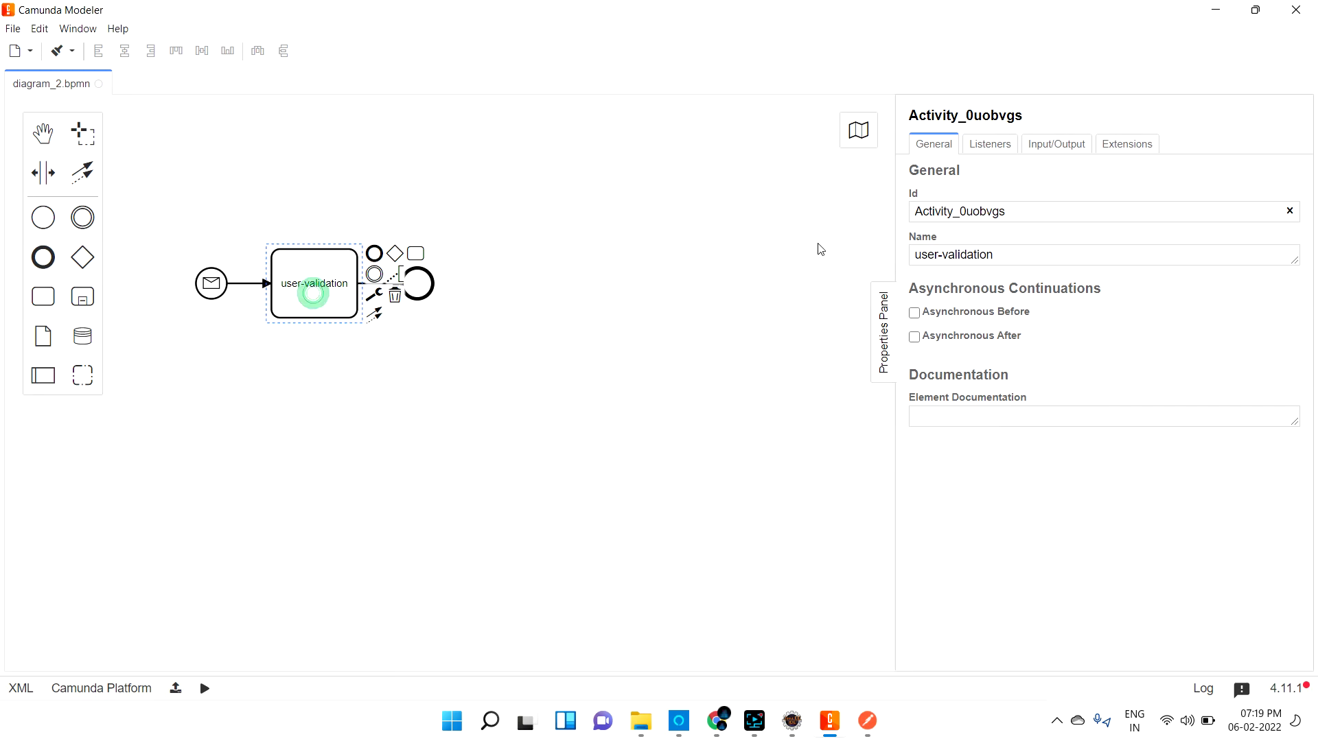
left_click(374, 295)
left_click(396, 423)
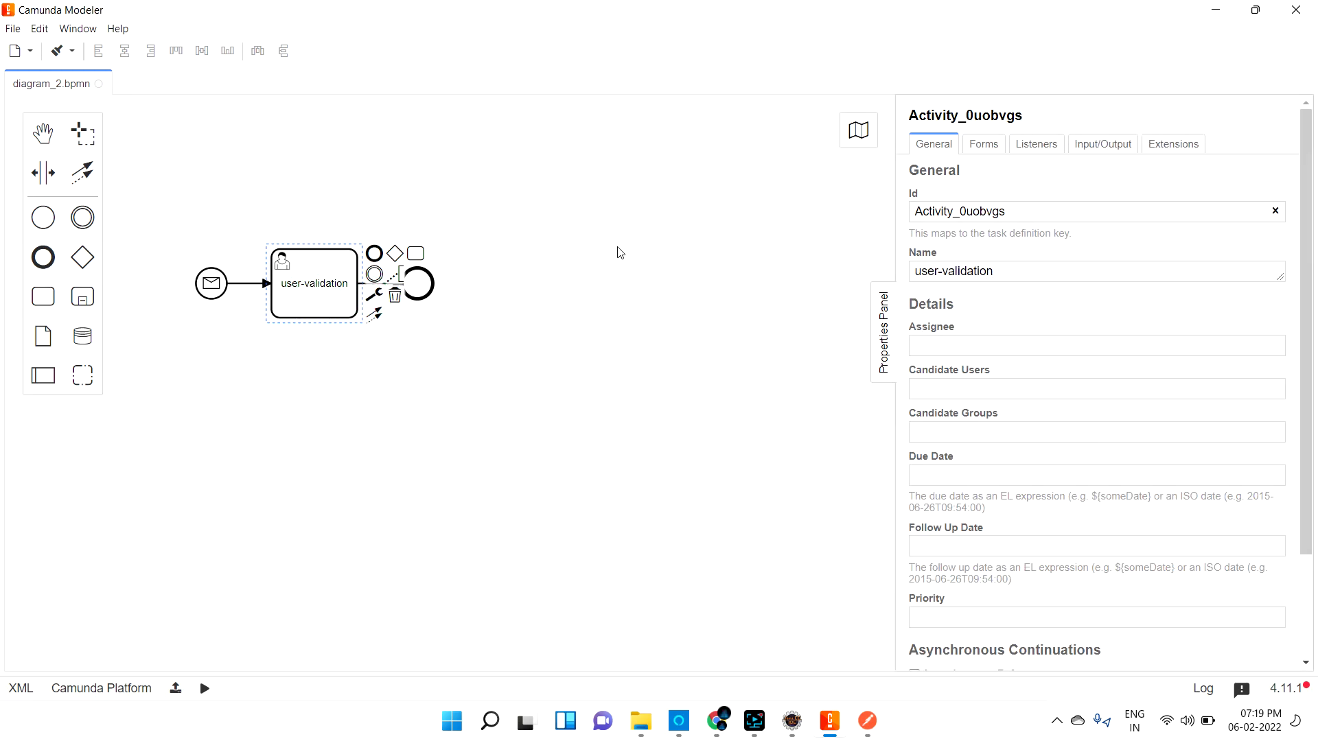
left_click(477, 388)
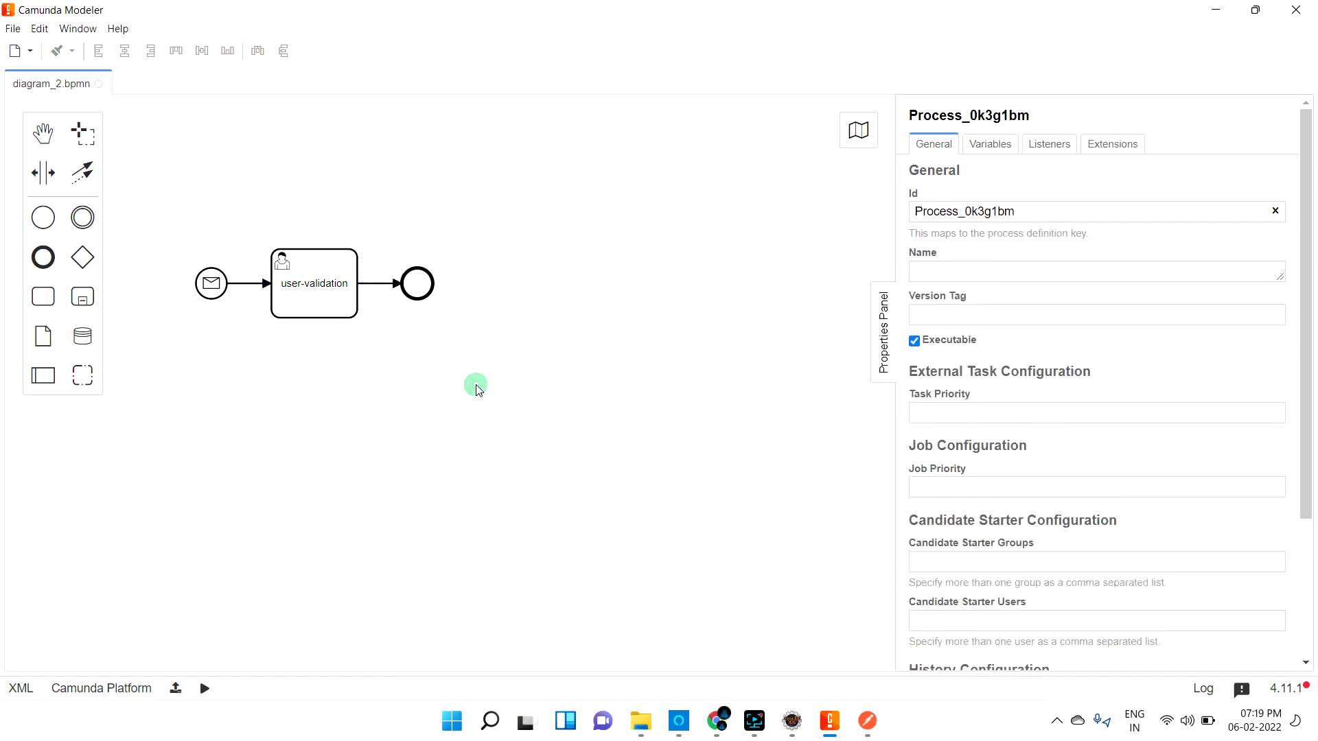
Save the diagram as message-start-event.bpmn.
key("ctrl+s")
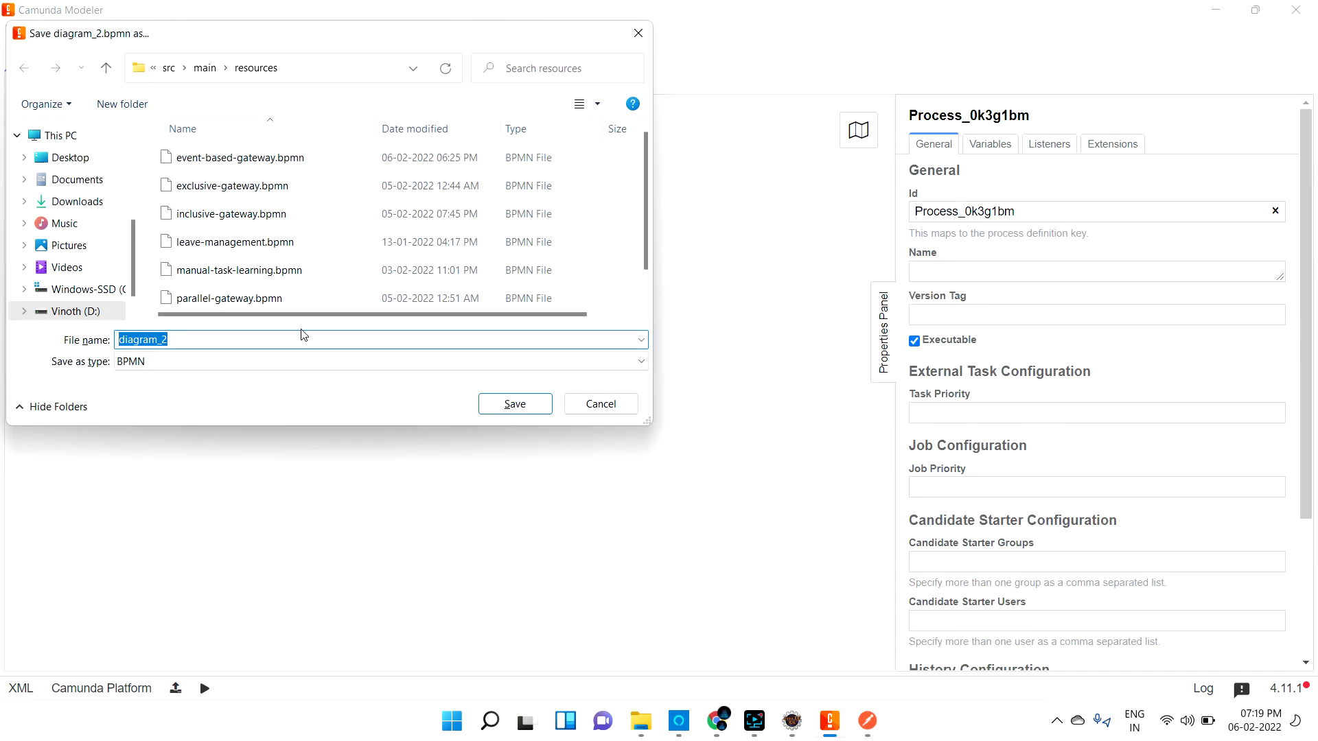
type("message-start-event")
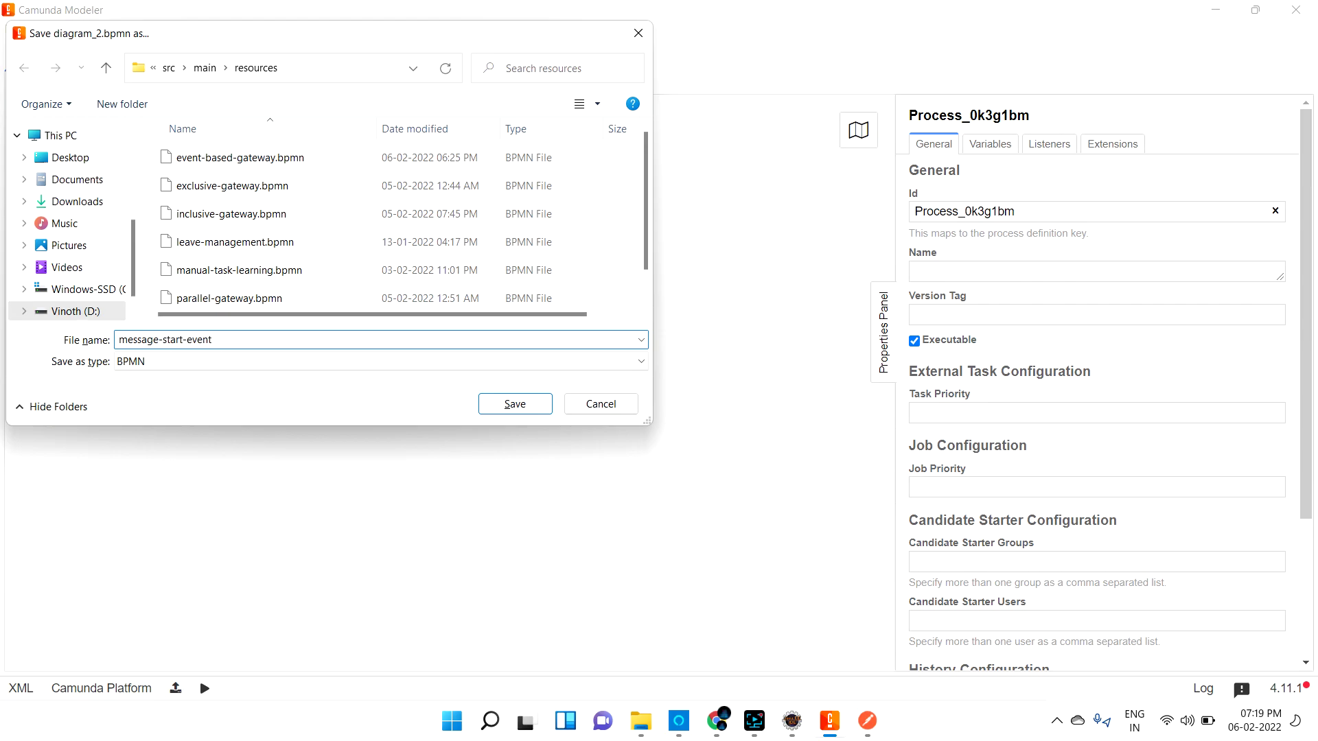
left_click(501, 408)
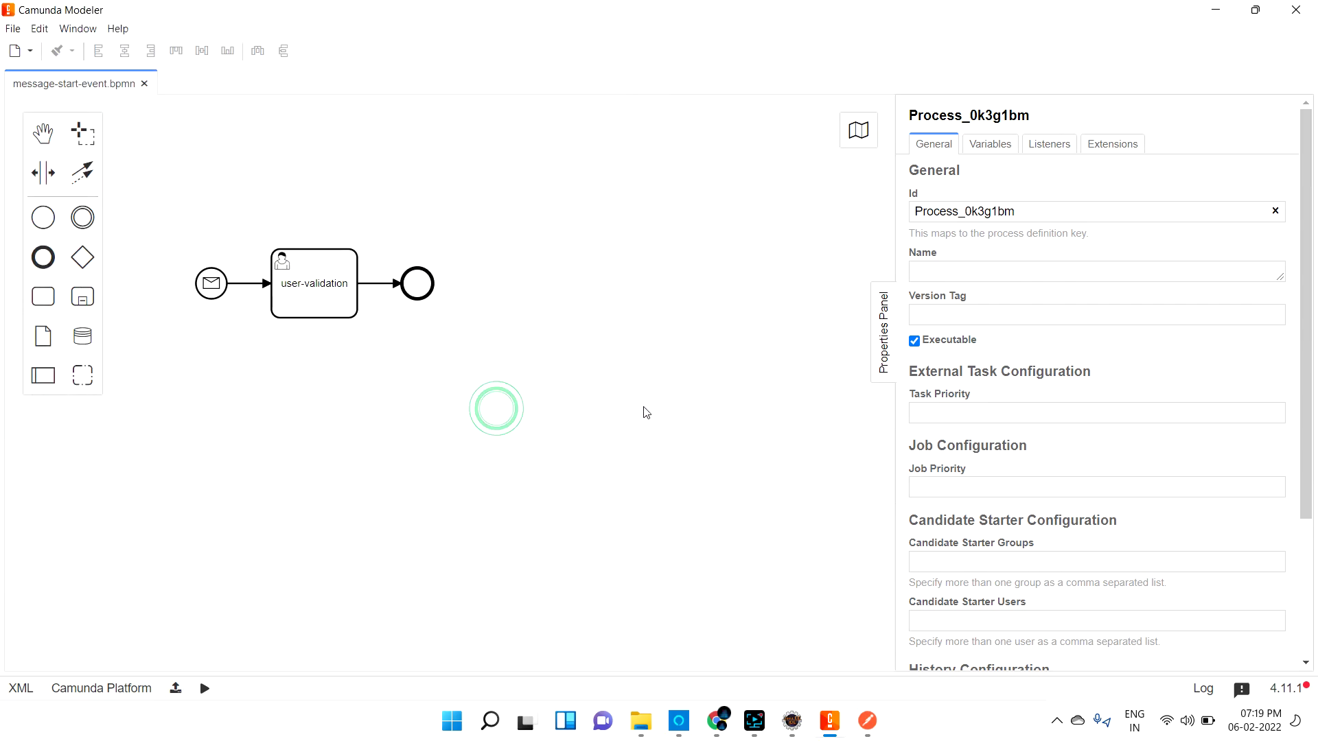
Set both the process Id and Name to message-start-event and save the diagram.
left_click(327, 290)
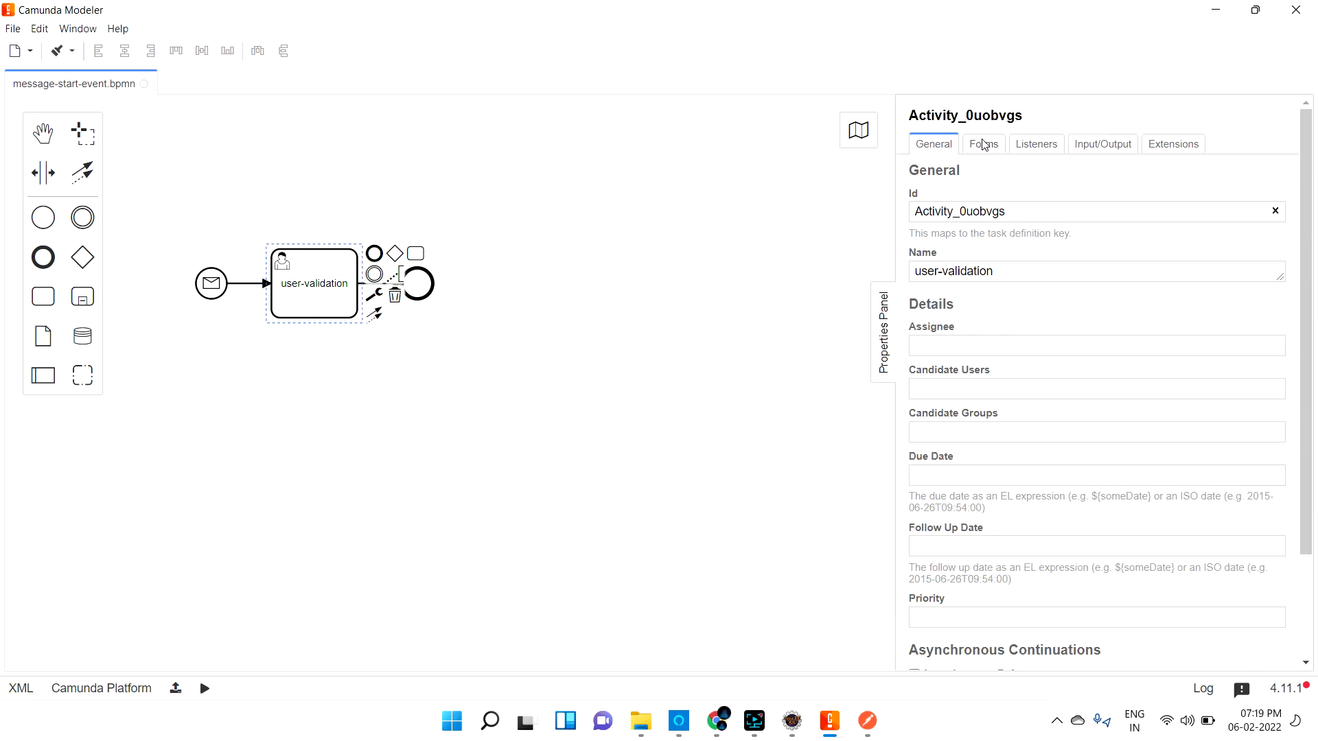
left_click(176, 430)
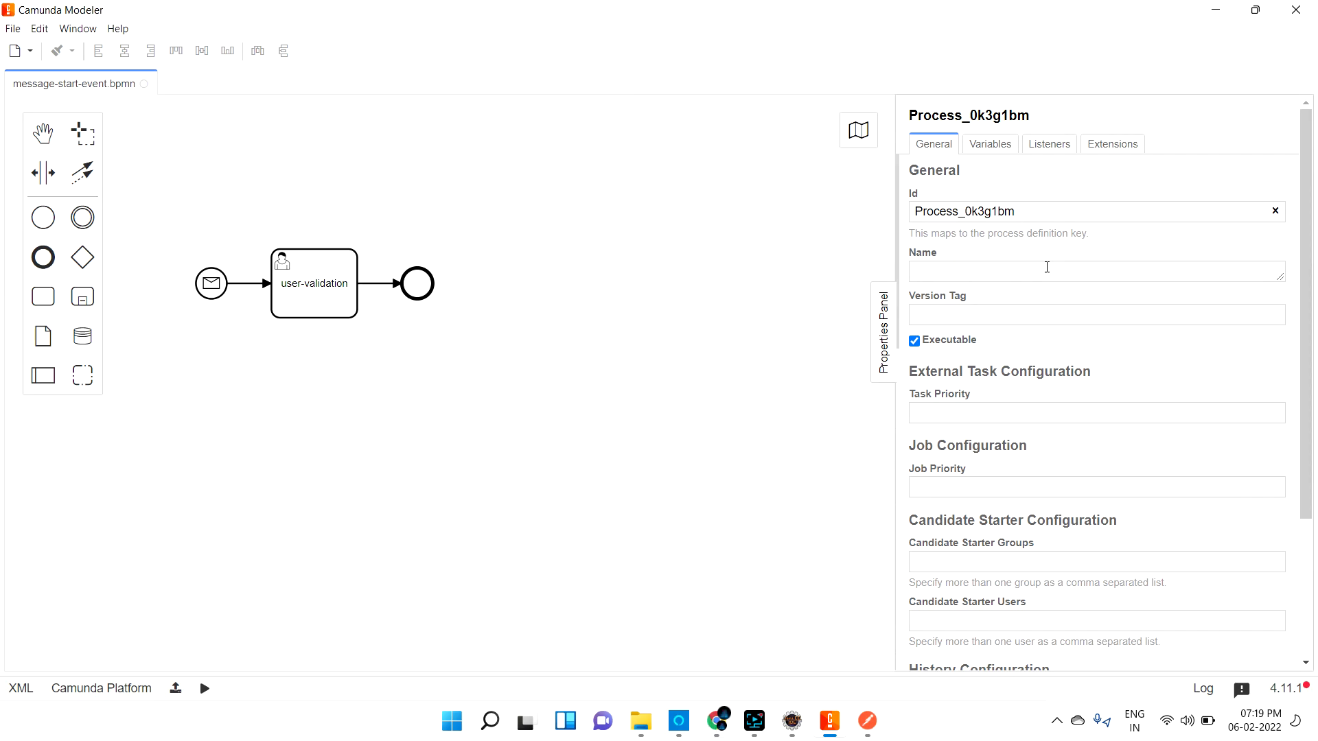
double_click(1027, 212)
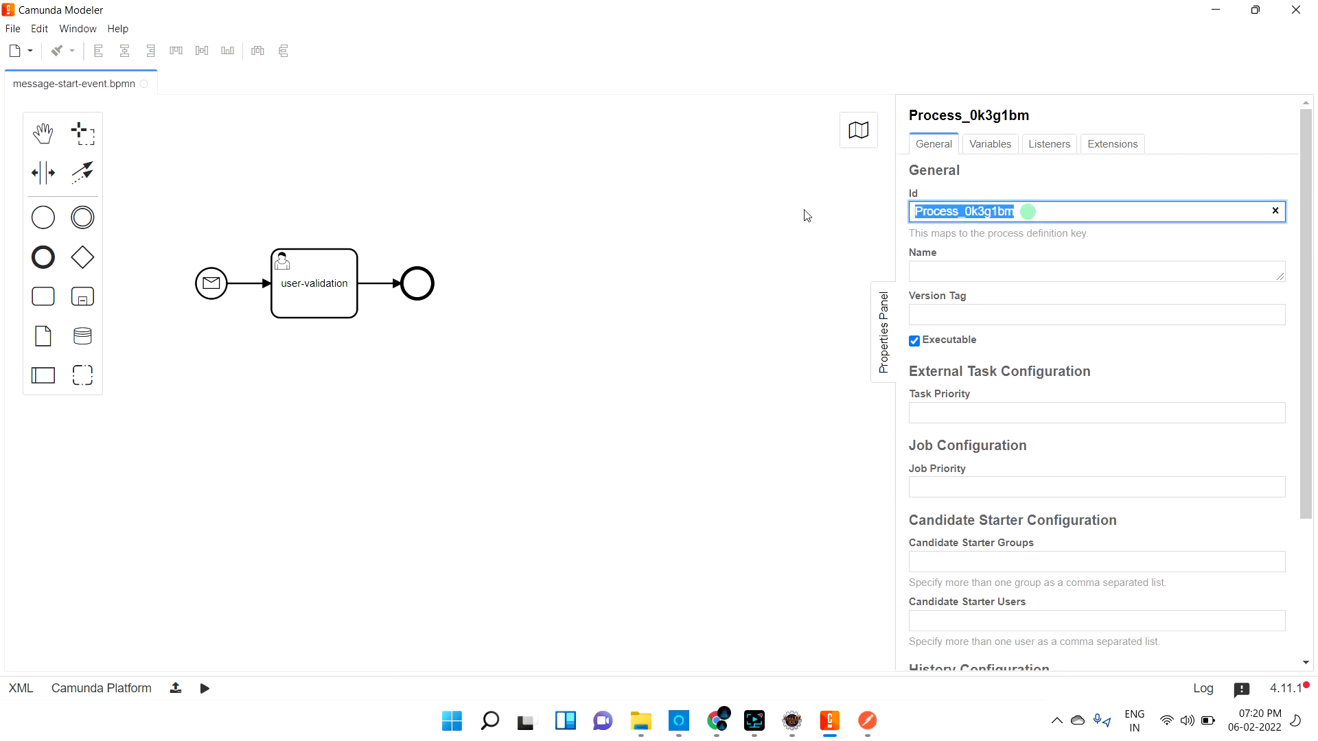
type("message-star")
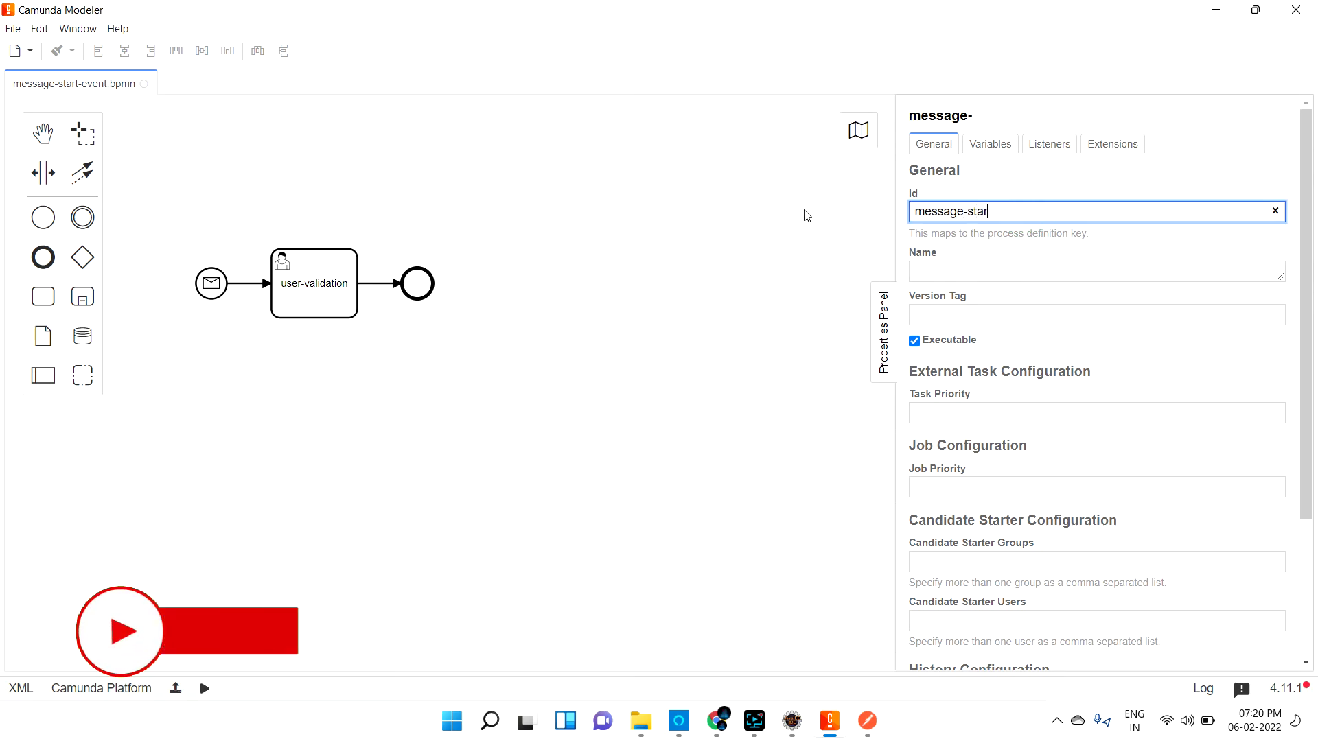
type("t-event")
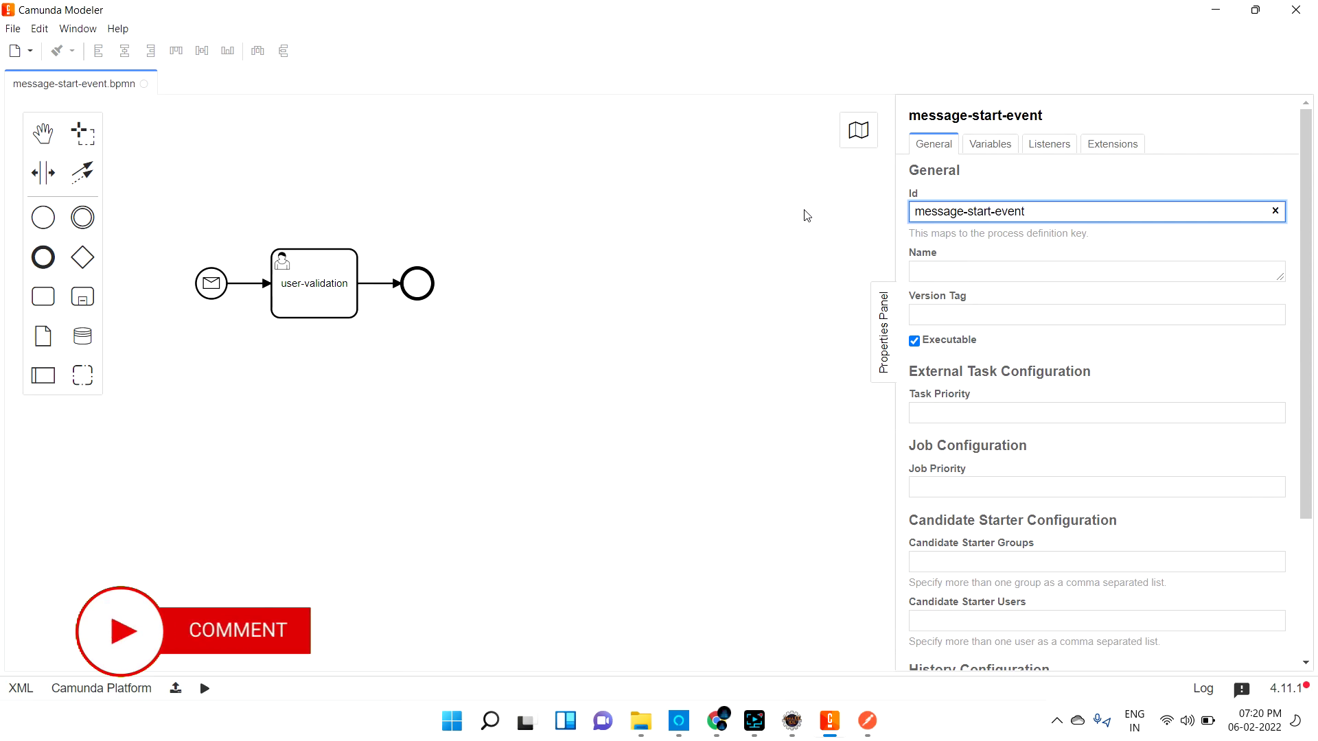
key("ctrl+a")
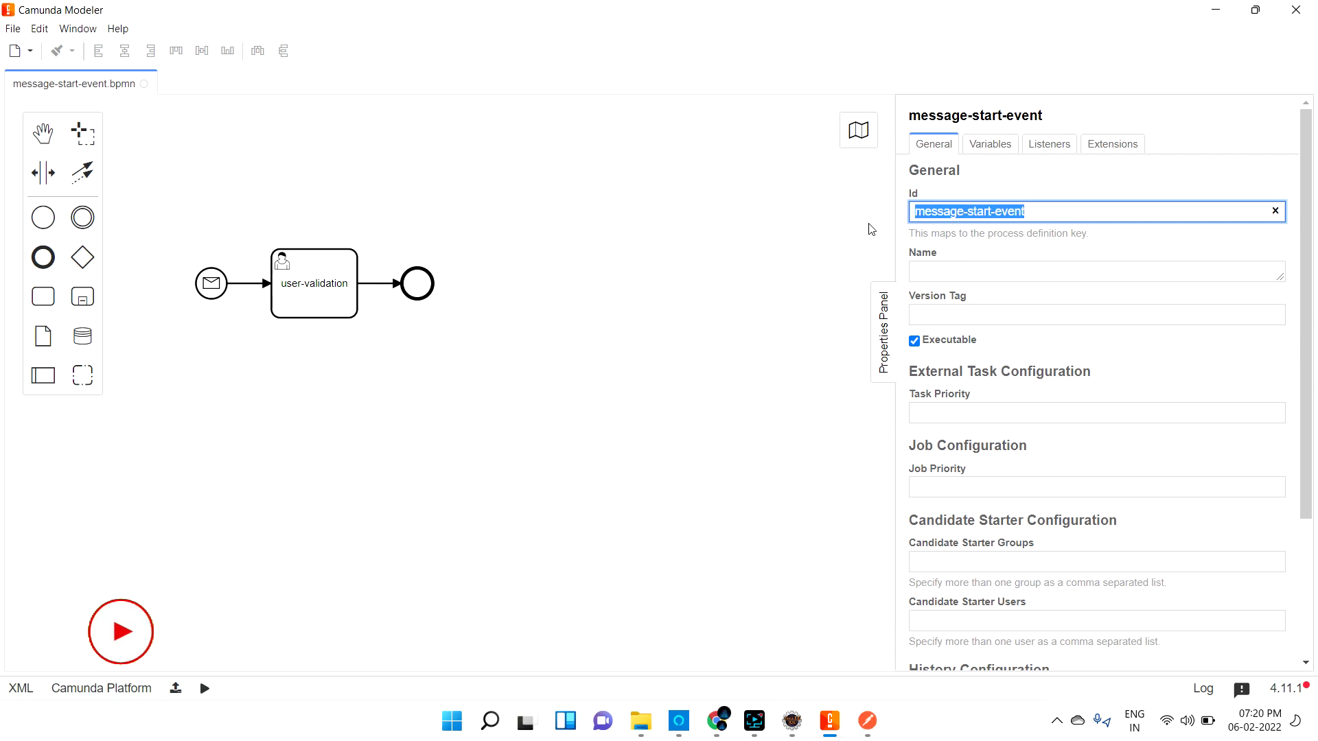
key("ctrl+c")
left_click(939, 268)
key("ctrl+v")
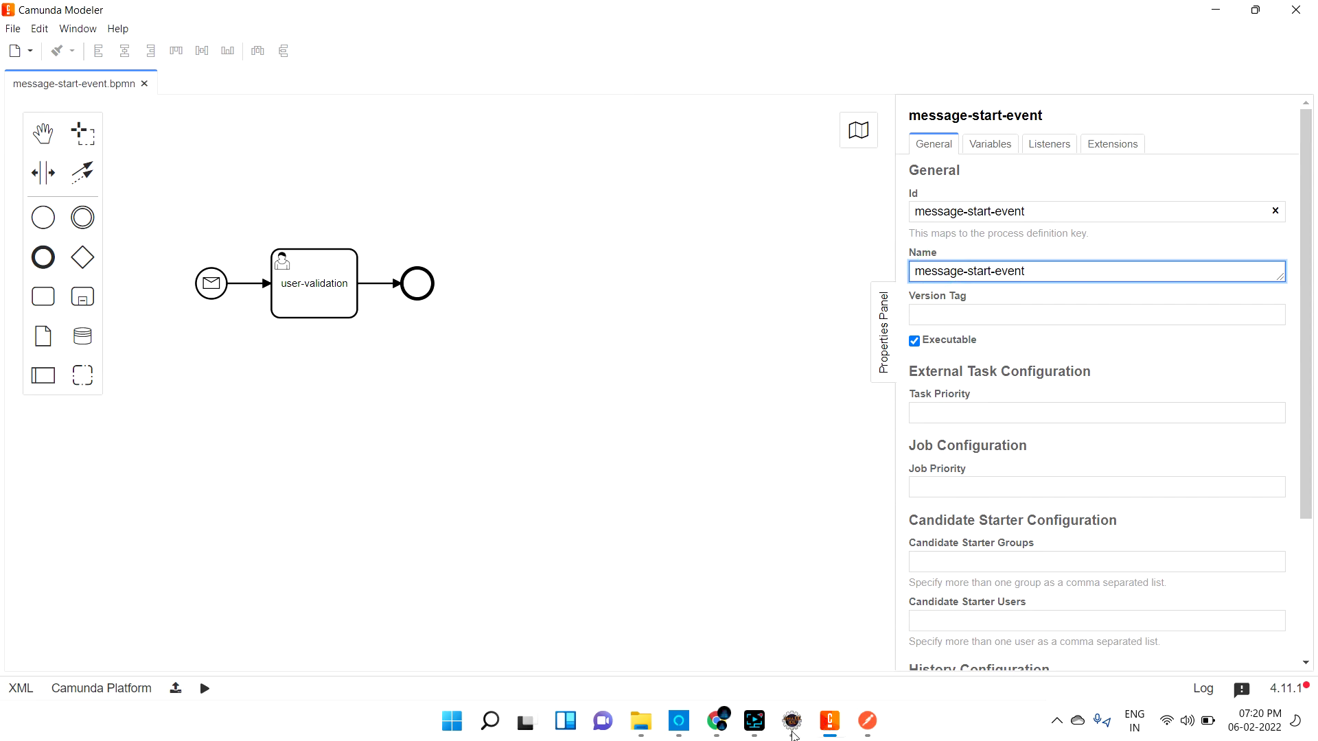
left_click(791, 721)
Refresh the leave-worflow-engine project, select message-start-event.bpmn, and launch Application (1).
left_click(58, 88)
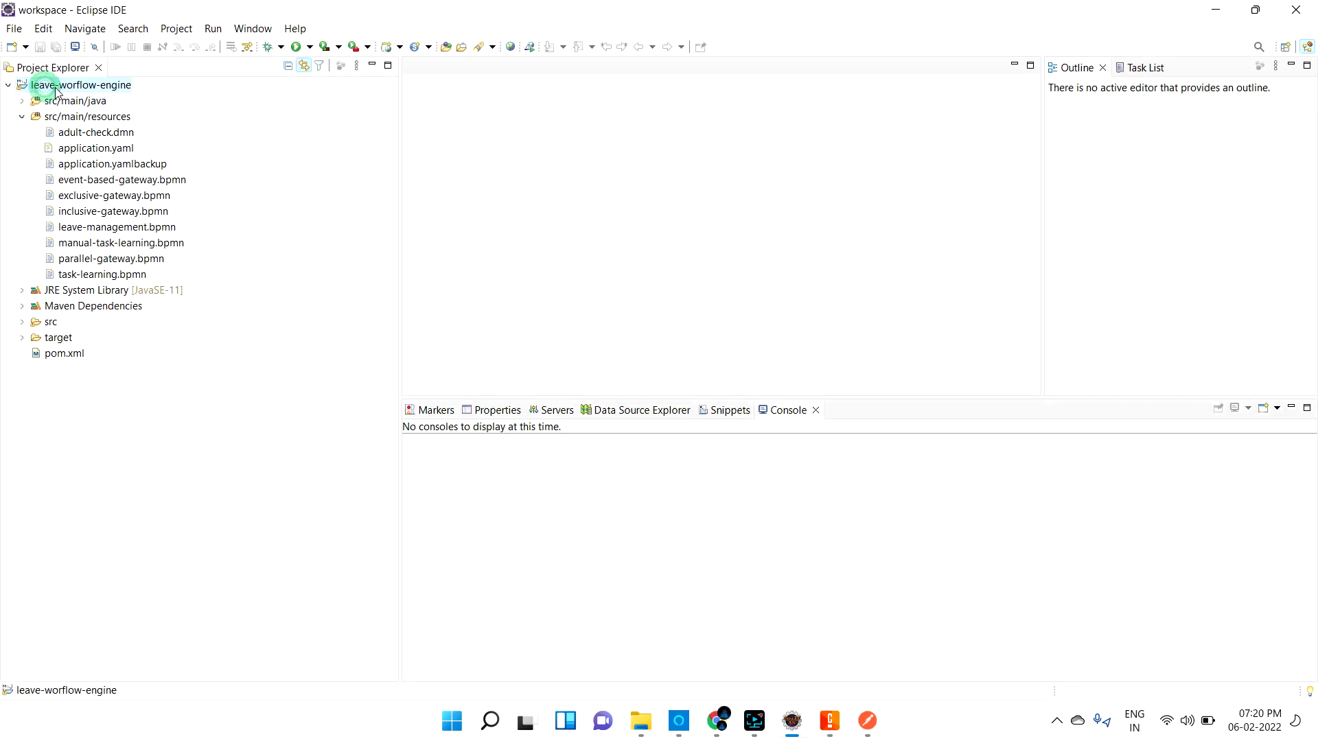
key("F5")
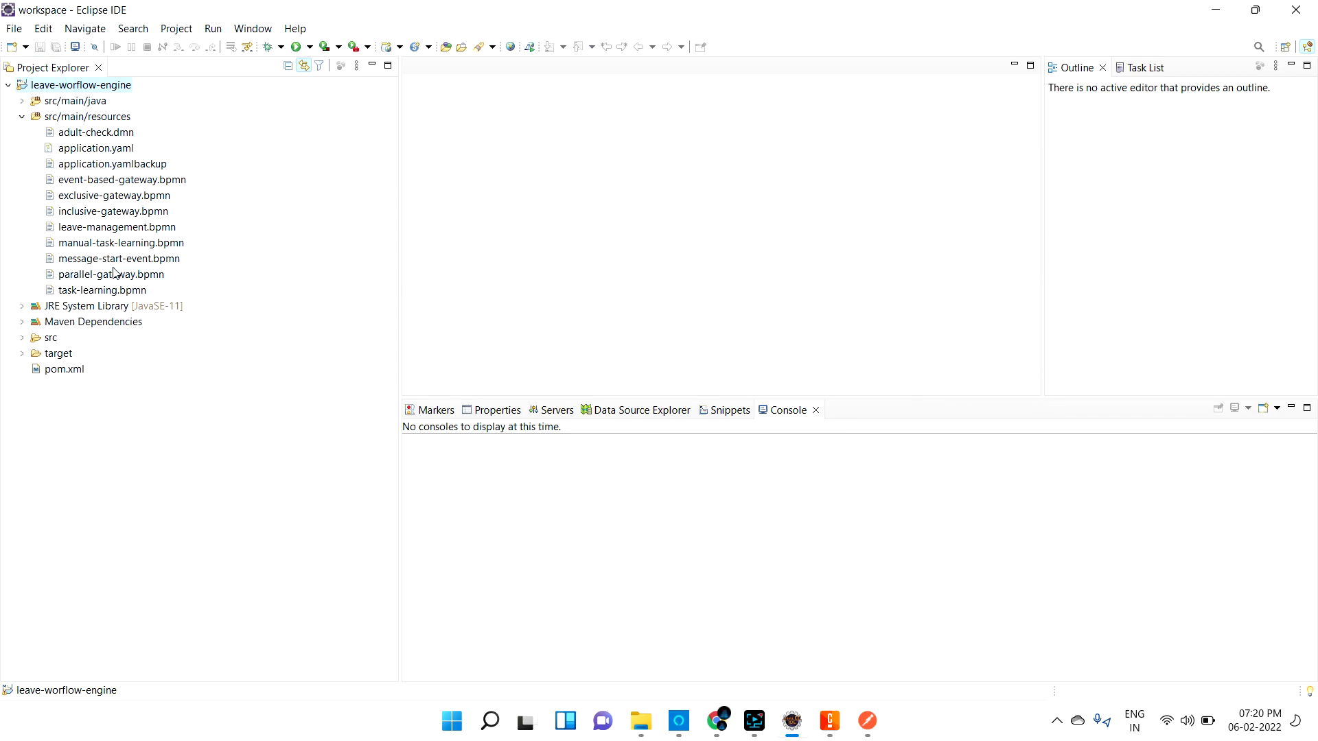
left_click(96, 259)
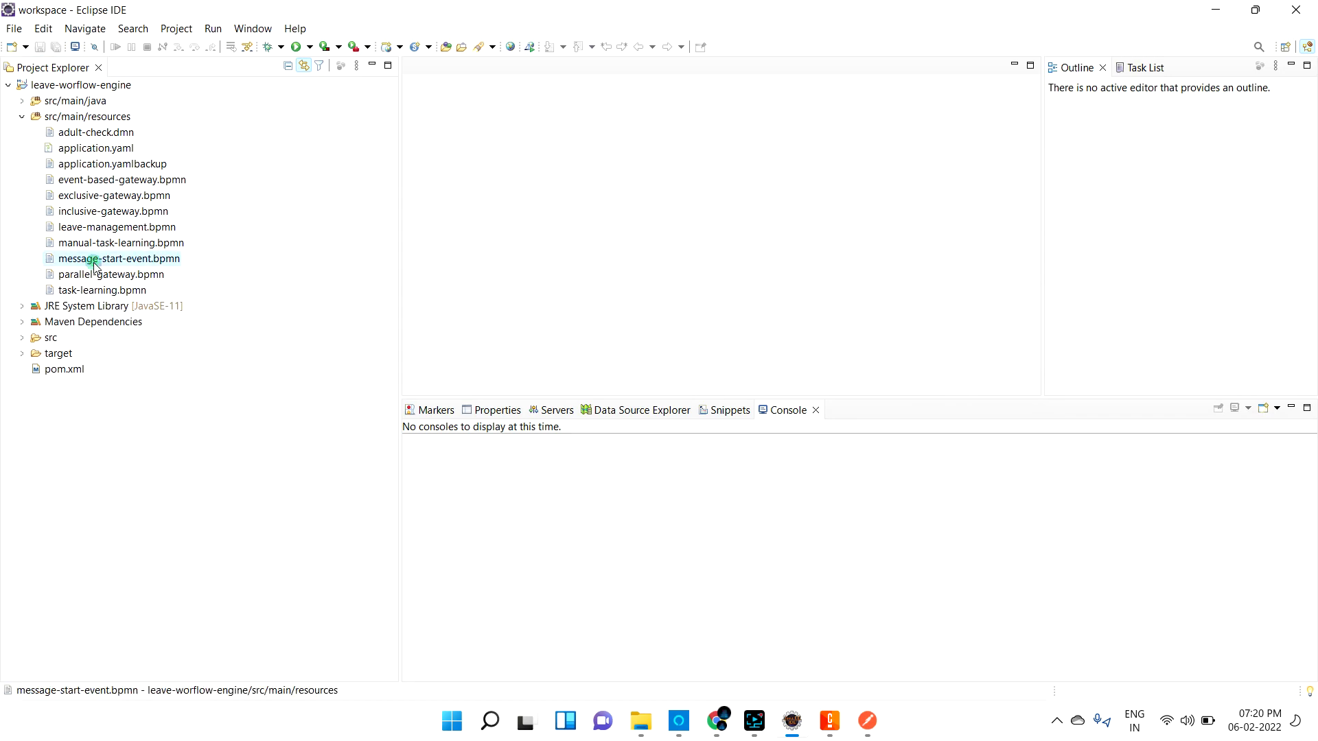
left_click(310, 47)
left_click(332, 66)
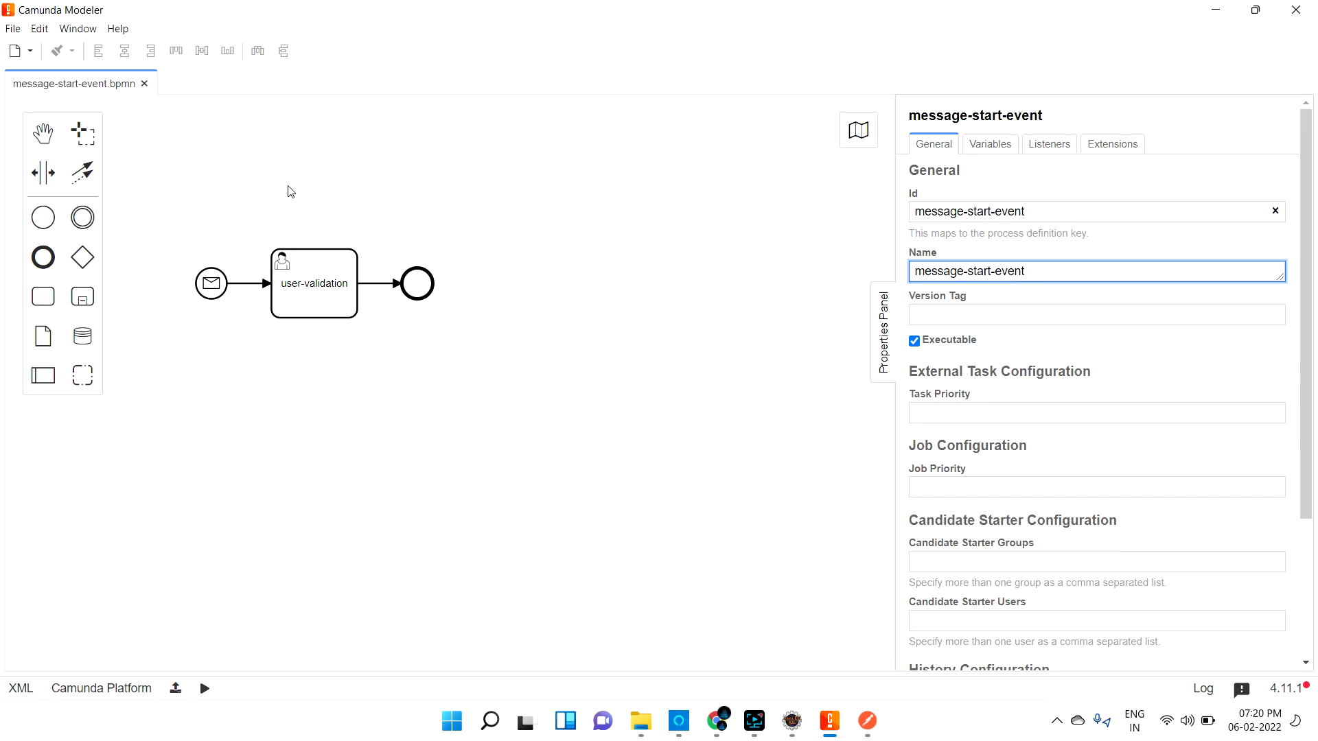
Clear the Eclipse console output and reload the All Tasks list in Camunda Tasklist.
left_click(791, 722)
left_click(1135, 409)
left_click(714, 732)
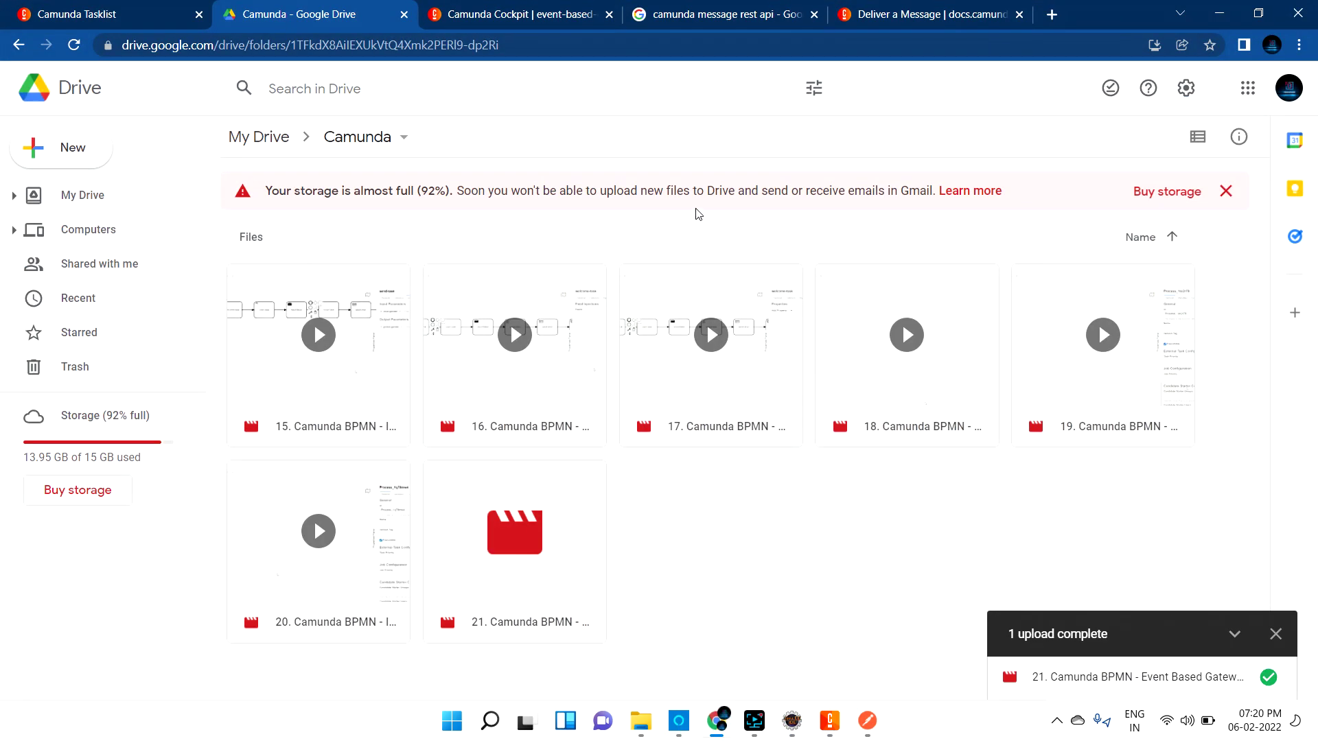
left_click(145, 12)
left_click(60, 154)
Go to localhost:8080 and close the Cockpit, message REST API search and documentation tabs.
left_click(365, 45)
type("localhost:8080")
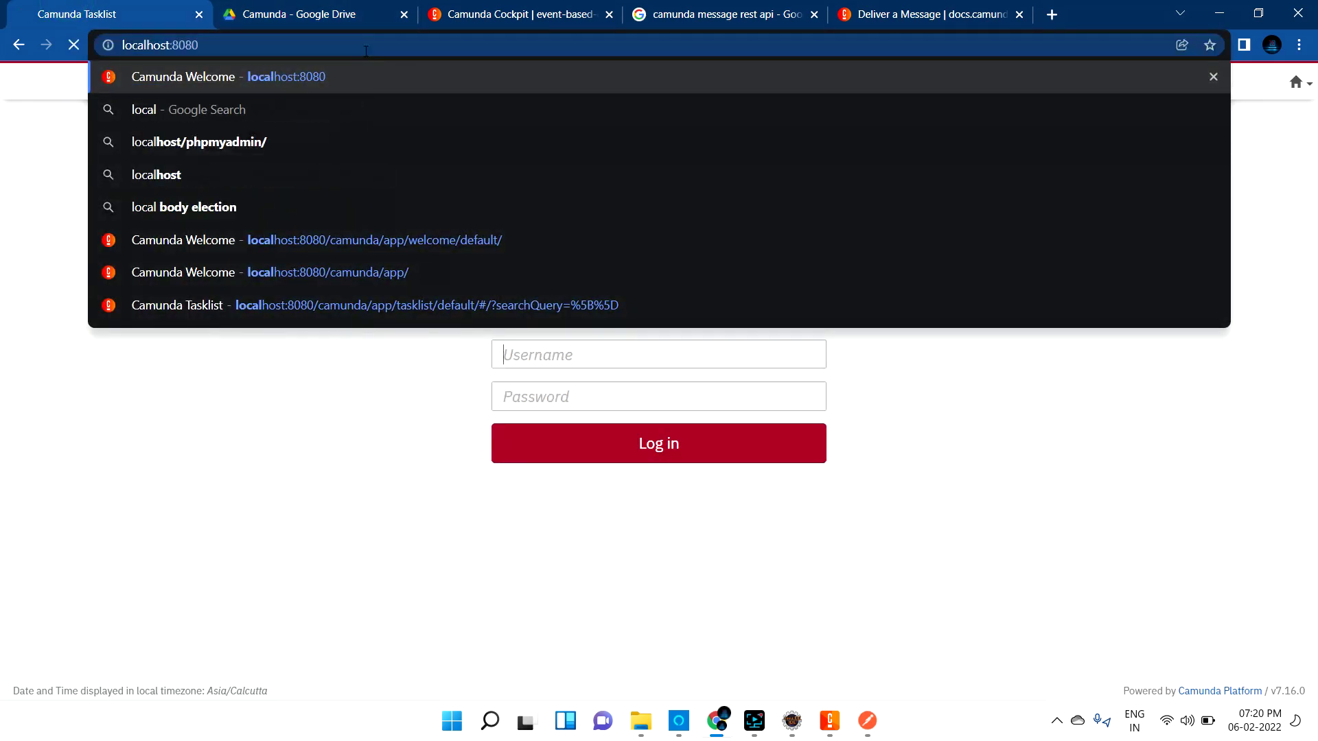
key("Return")
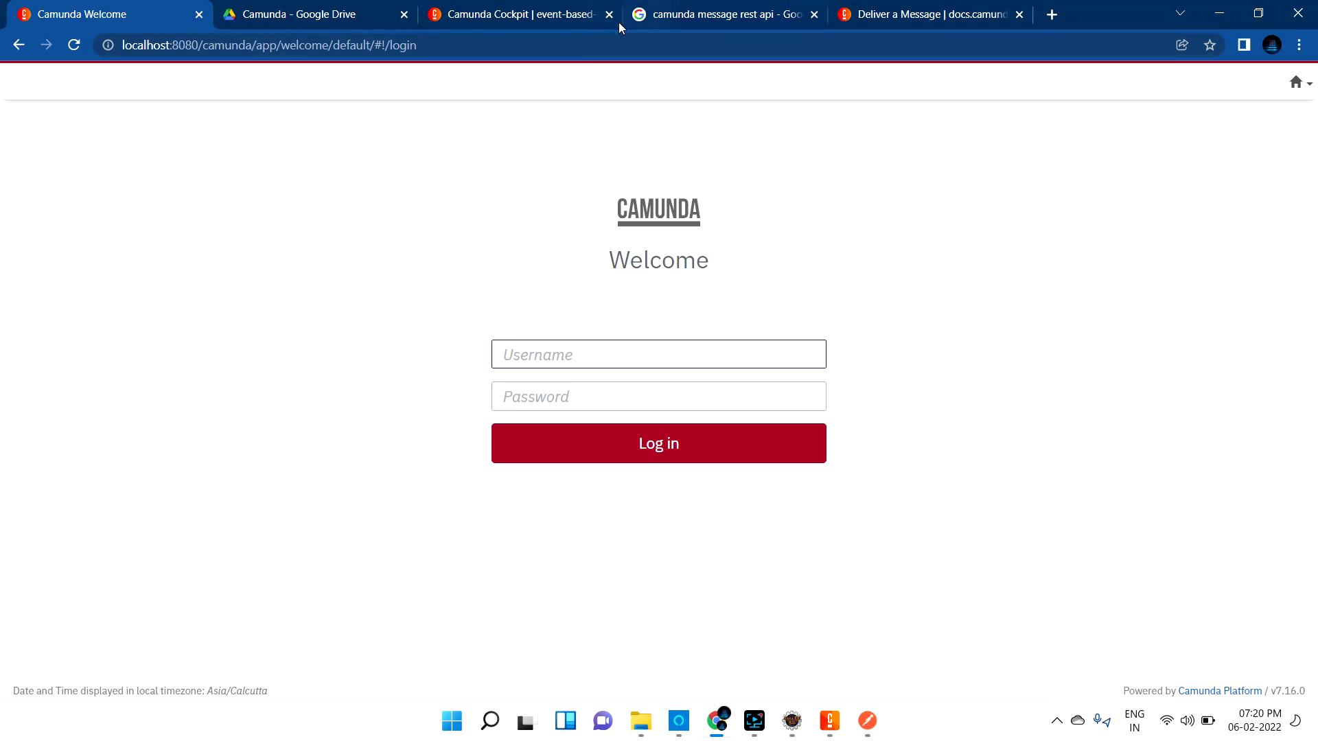
left_click(608, 15)
left_click(608, 15)
left_click(604, 16)
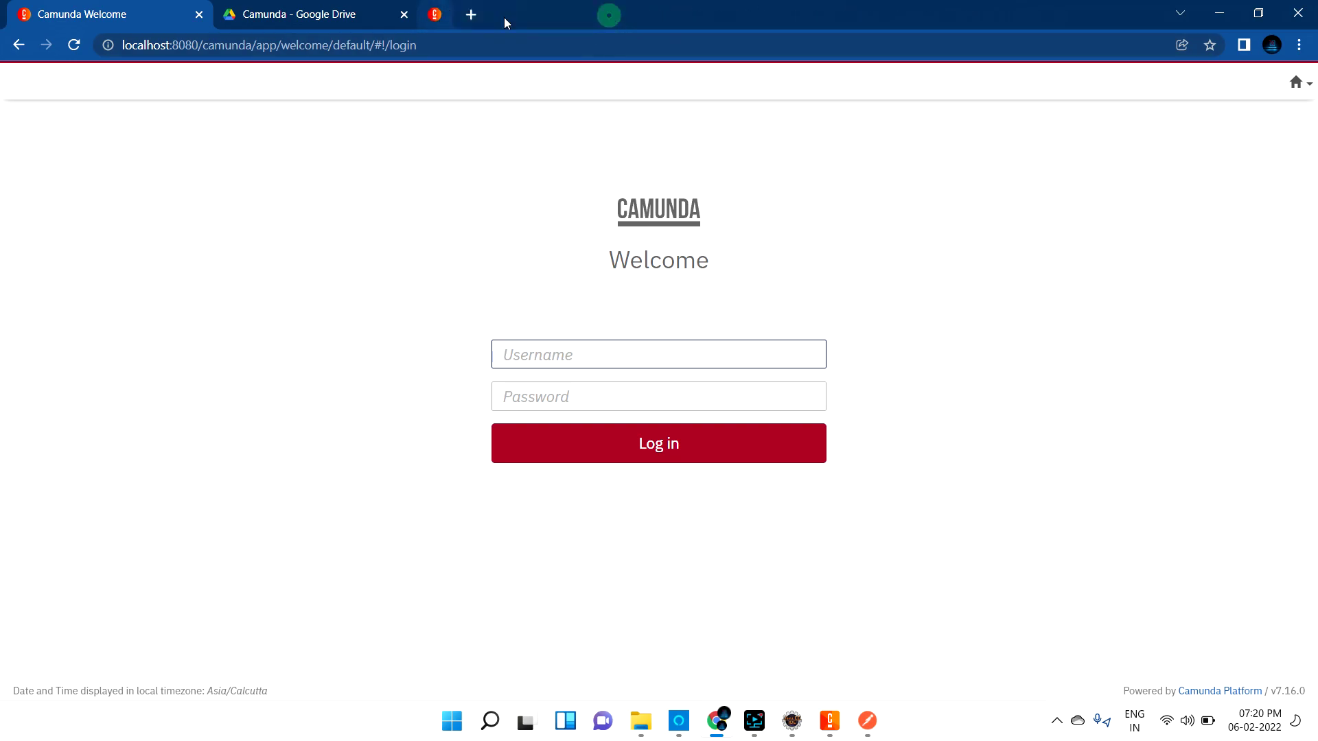
Log in with the username and password, save telemetry settings without usage statistics, and dismiss password prompts.
key("Tab")
key("Return")
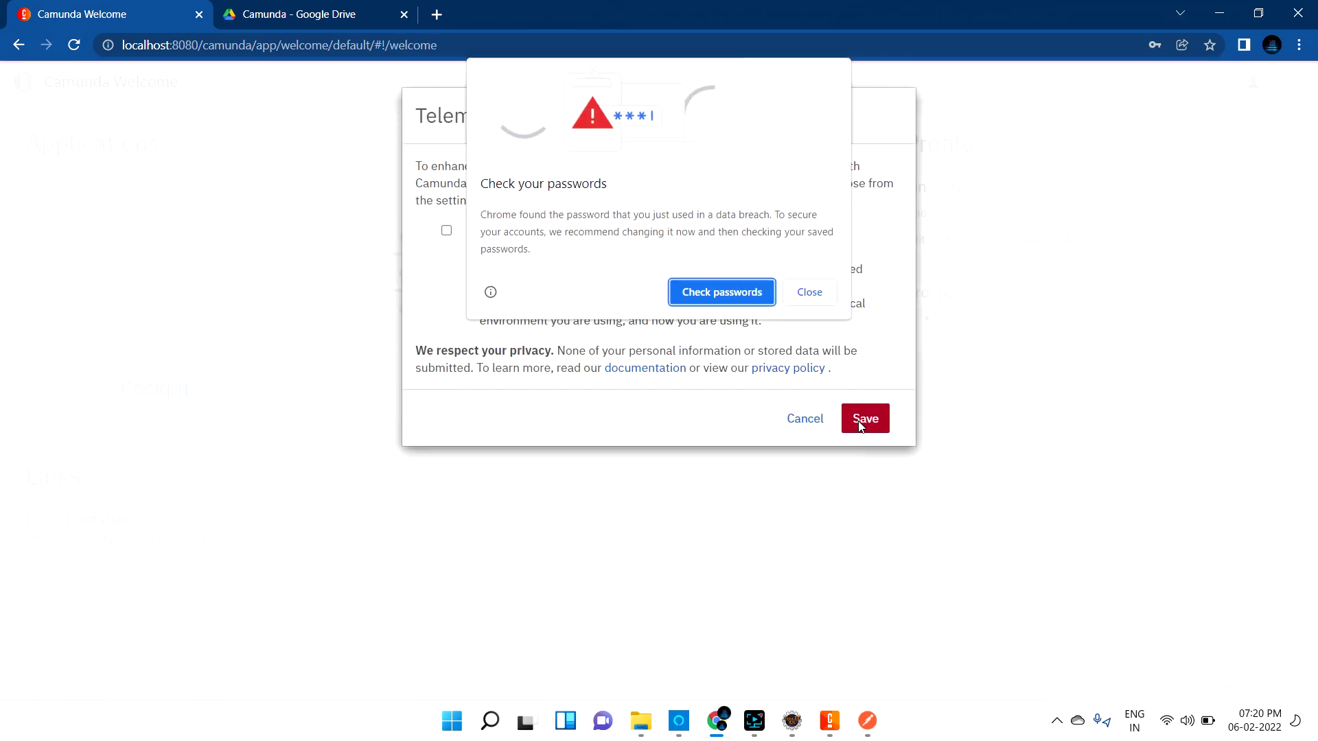
left_click(866, 420)
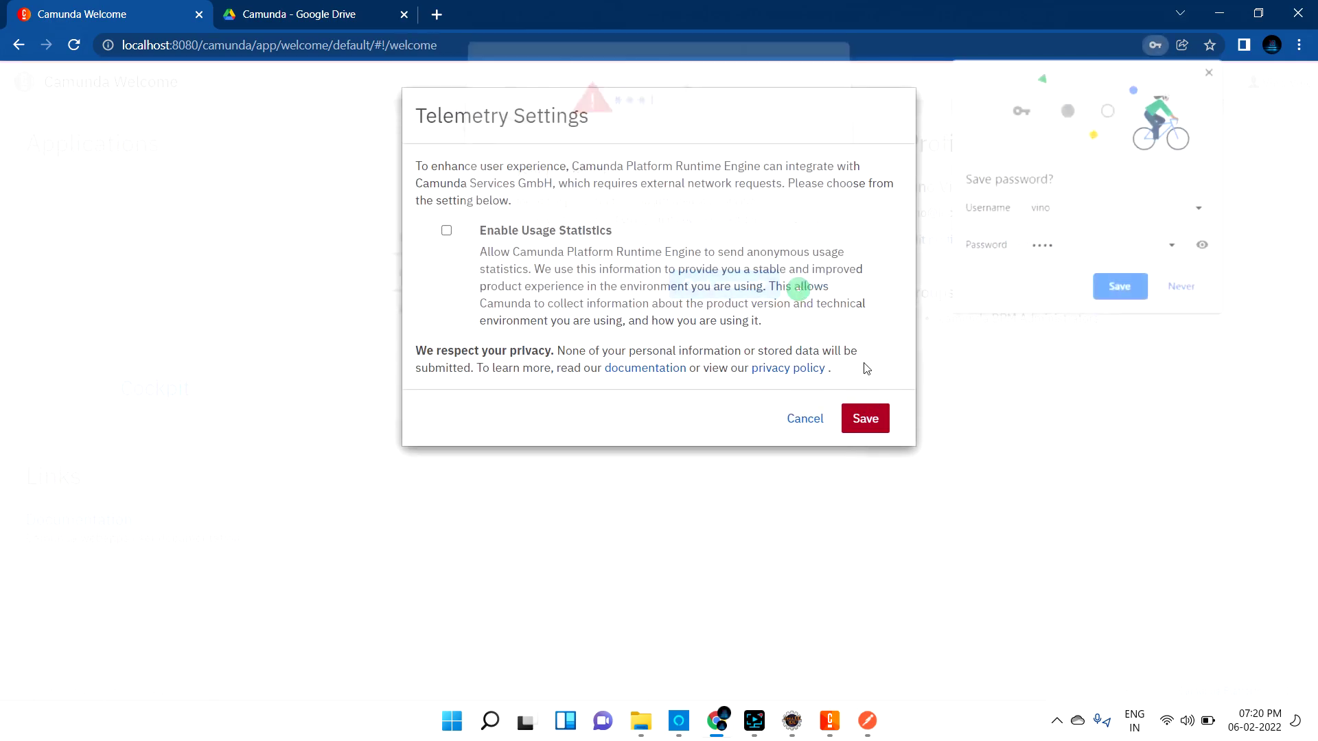
left_click(865, 419)
left_click(871, 225)
left_click(1194, 293)
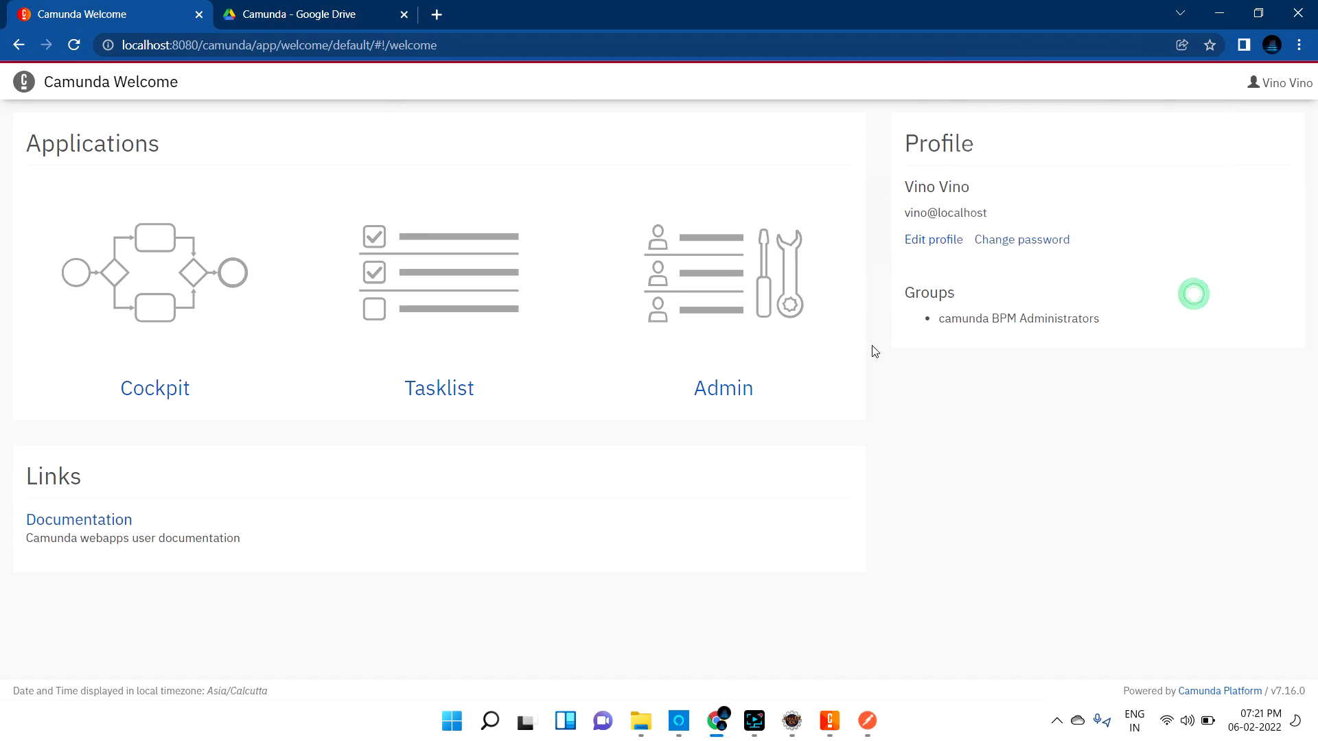
In Tasklist, add an all-tasks filter and start a new message-start-event process instance.
left_click(438, 387)
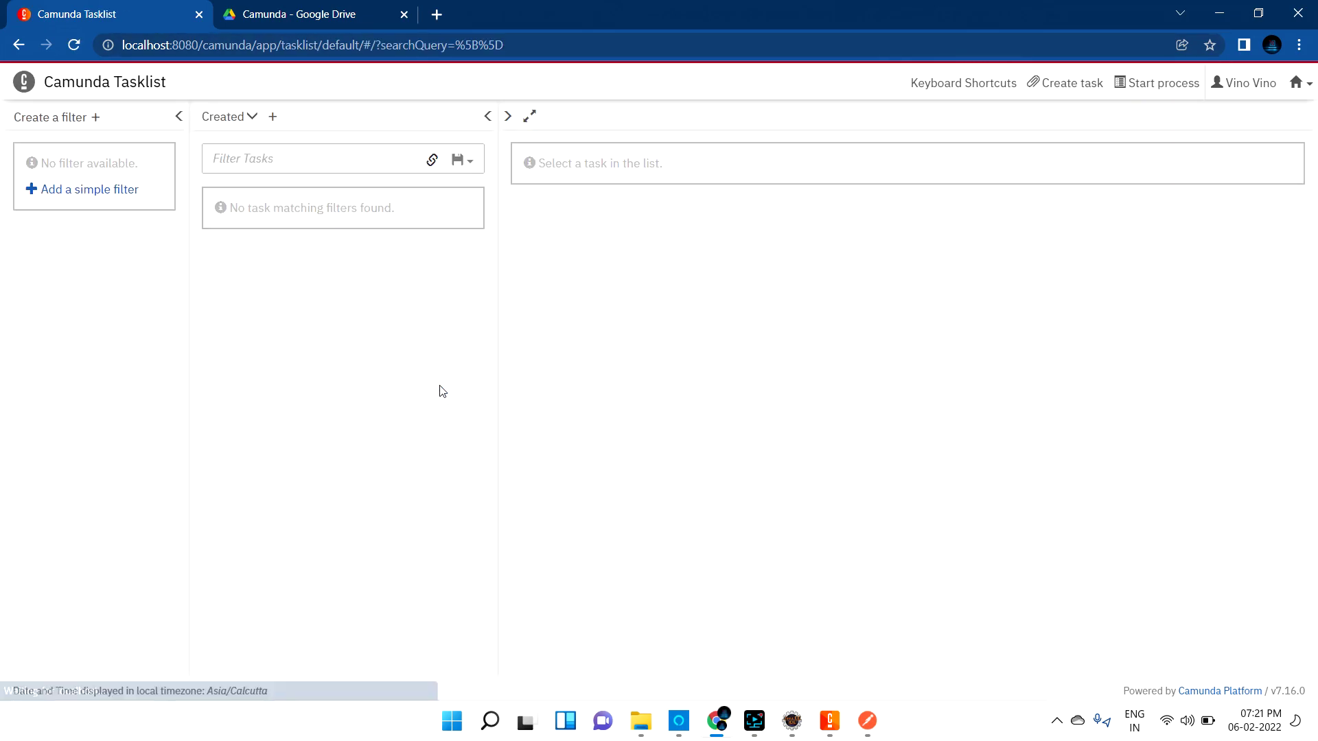
left_click(75, 191)
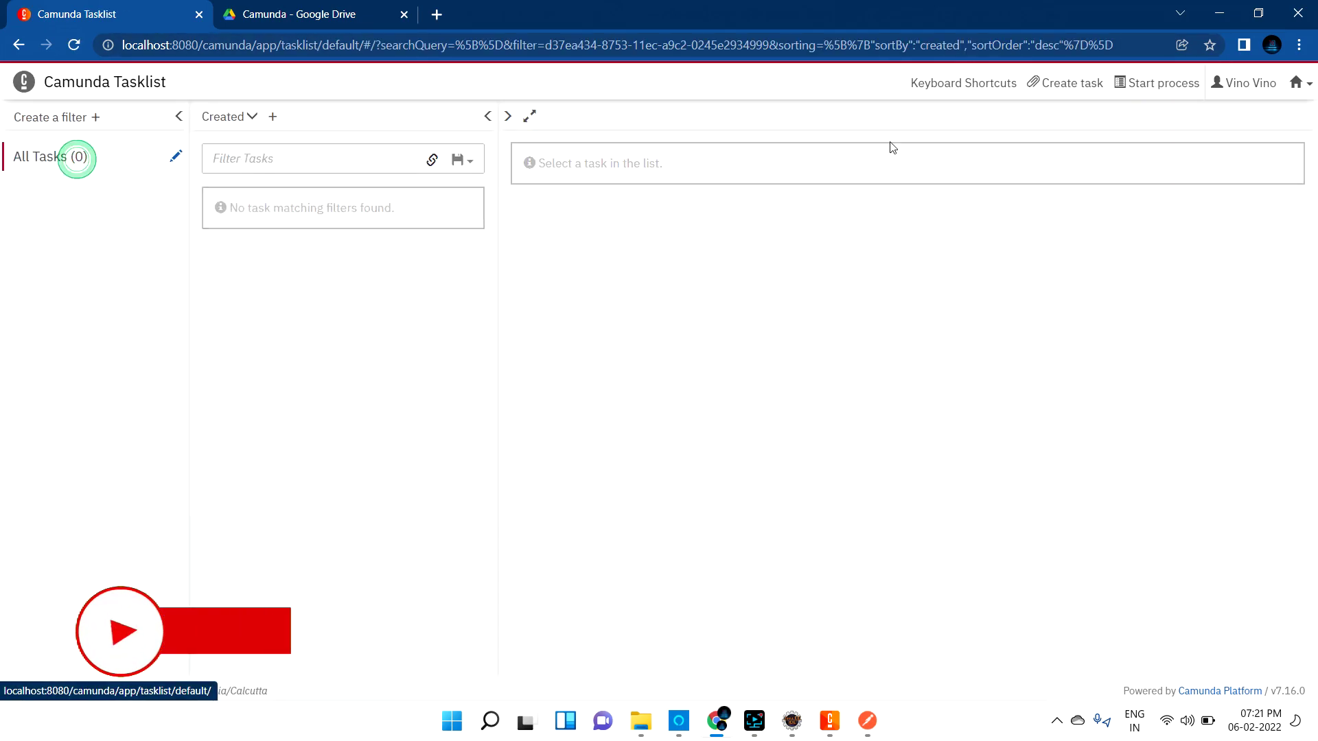
left_click(1163, 84)
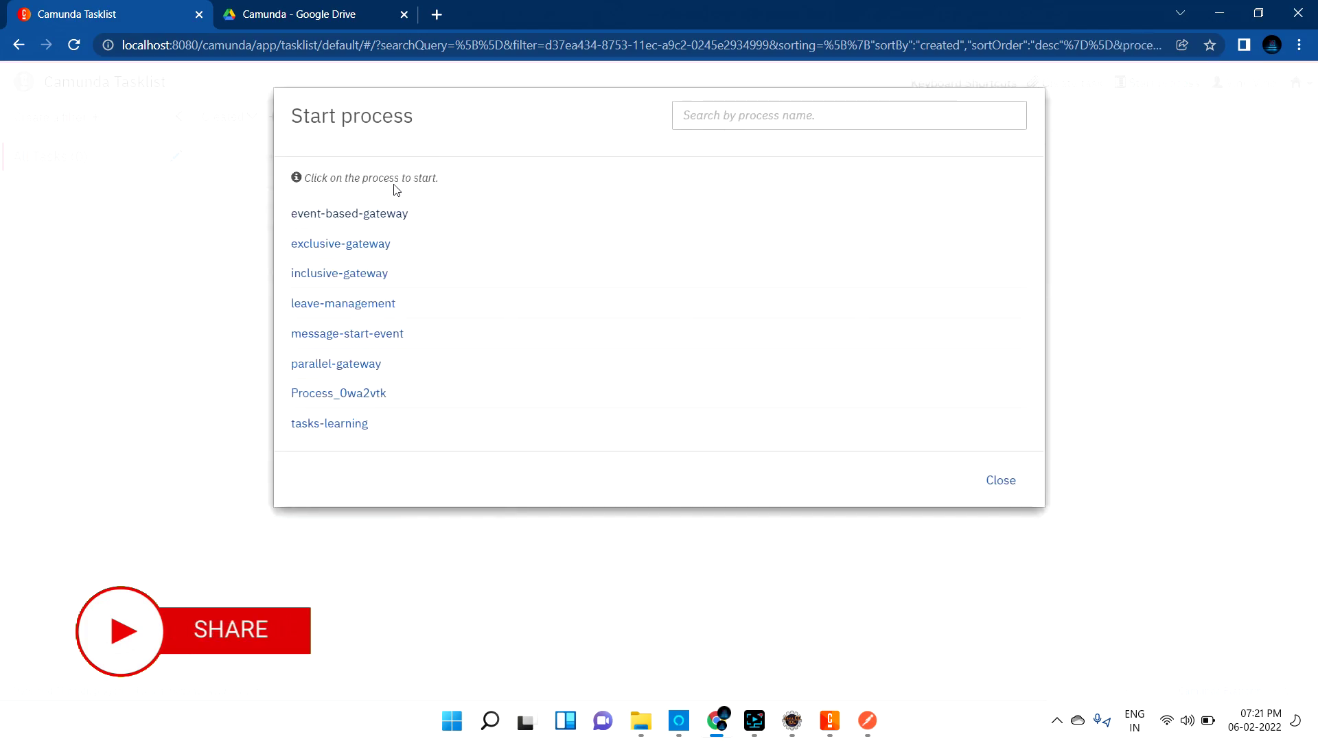
left_click(332, 341)
left_click(1002, 307)
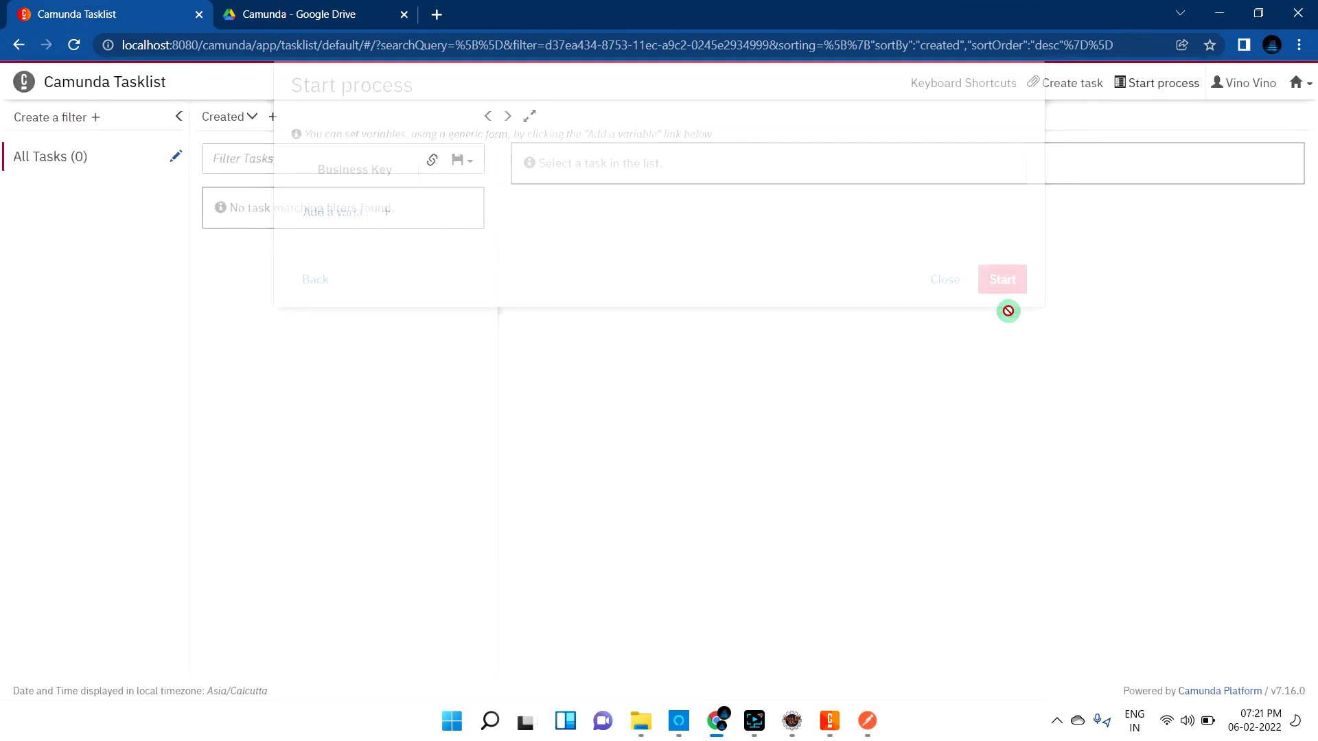
Refresh All Tasks, check the user-validation task's history and diagram, and open a new browser tab.
left_click(28, 165)
left_click(283, 234)
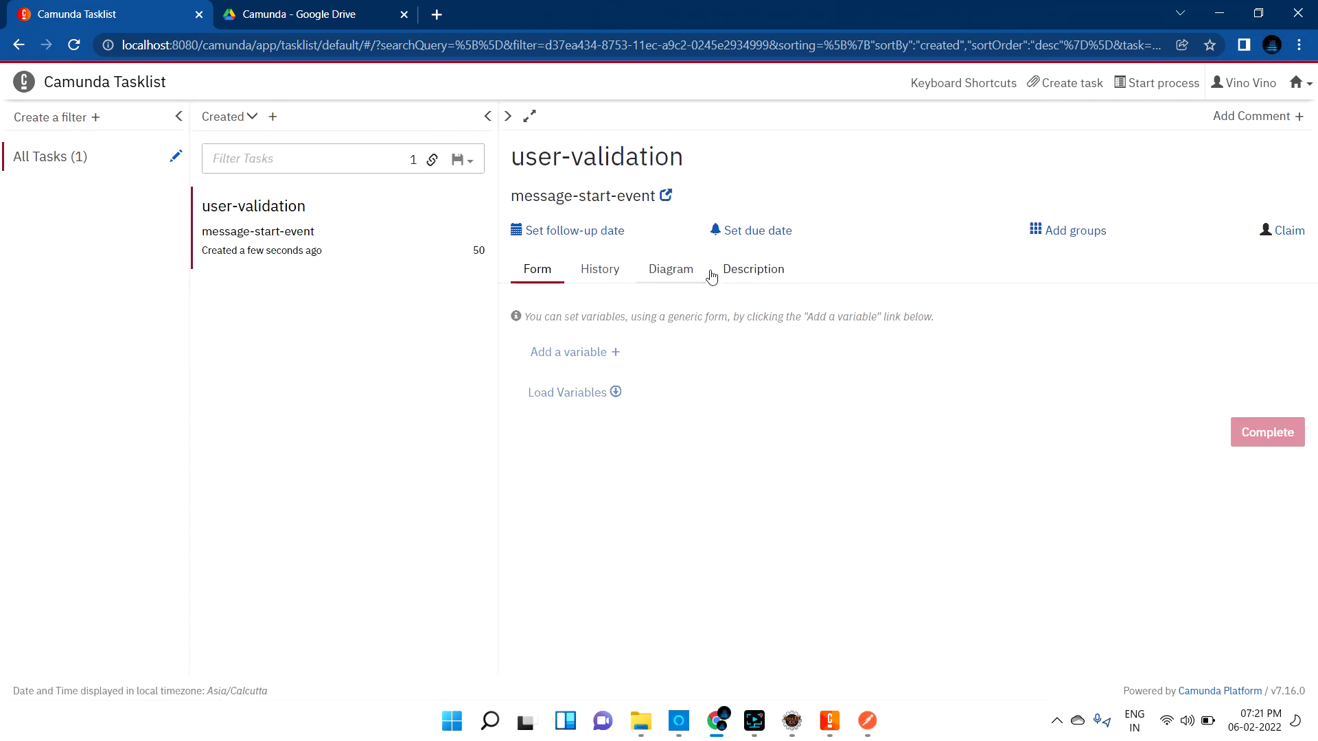
left_click(590, 271)
left_click(669, 270)
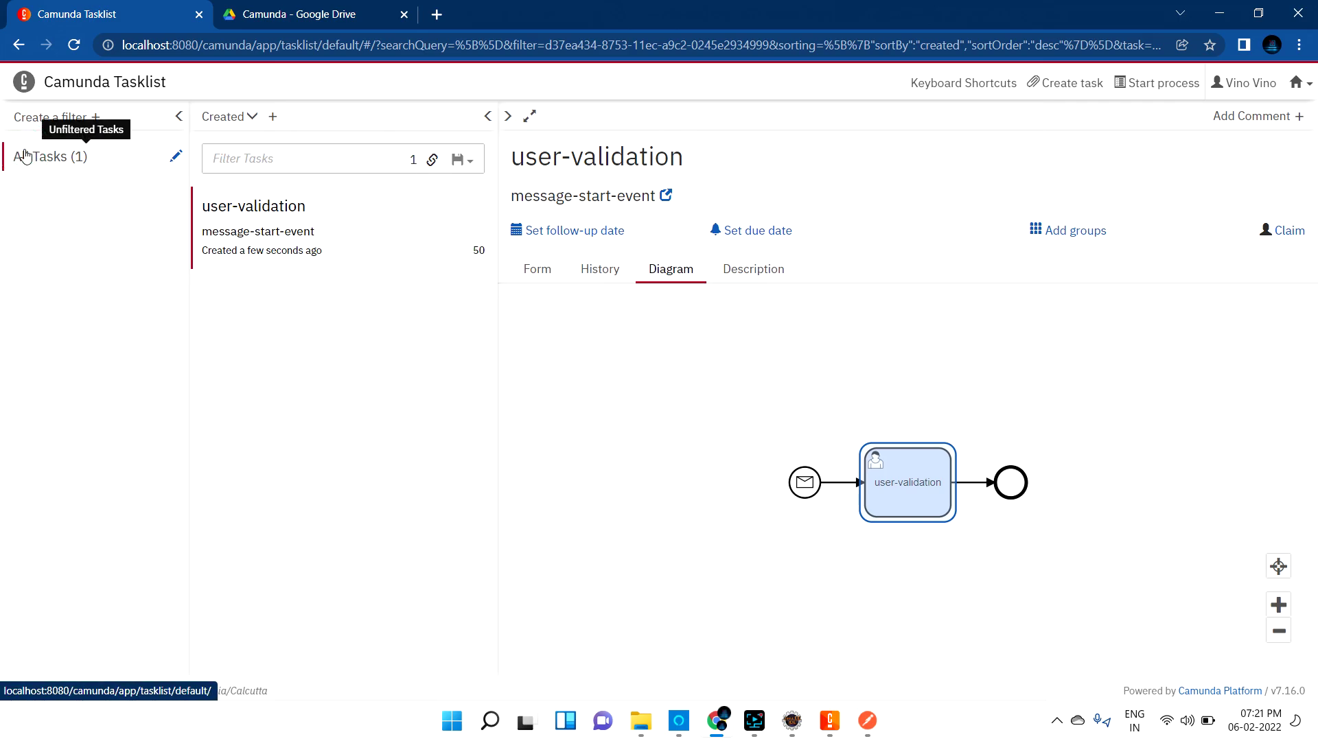
left_click(436, 15)
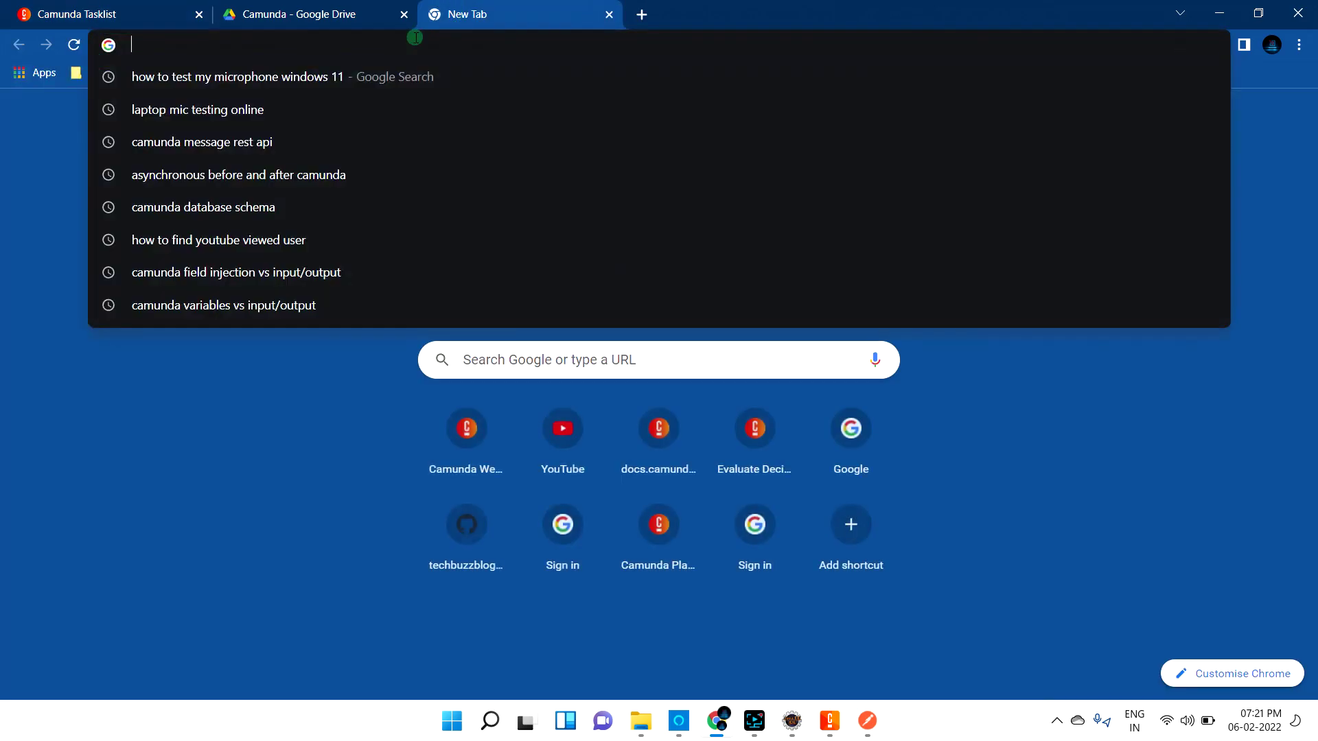
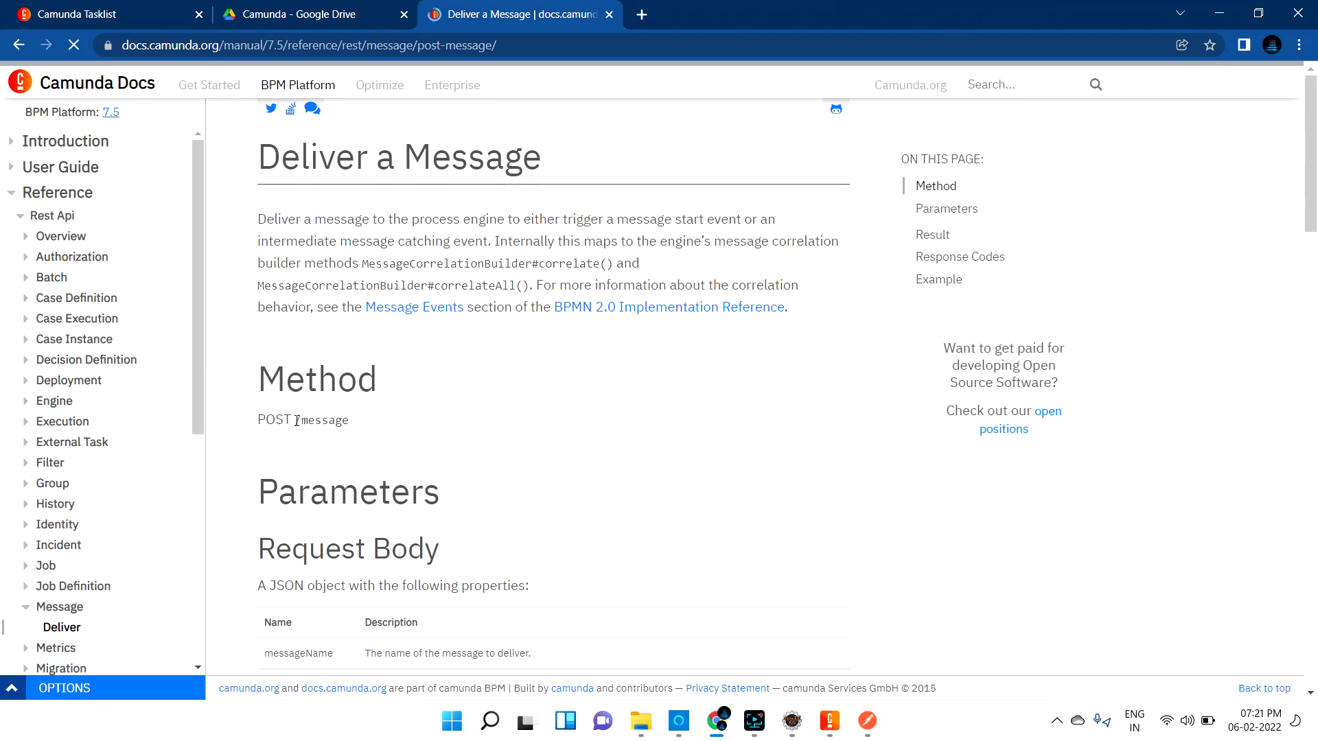
Find the messageName line in the Camunda Docs example message request body.
scroll(1299, 289, "down", 20)
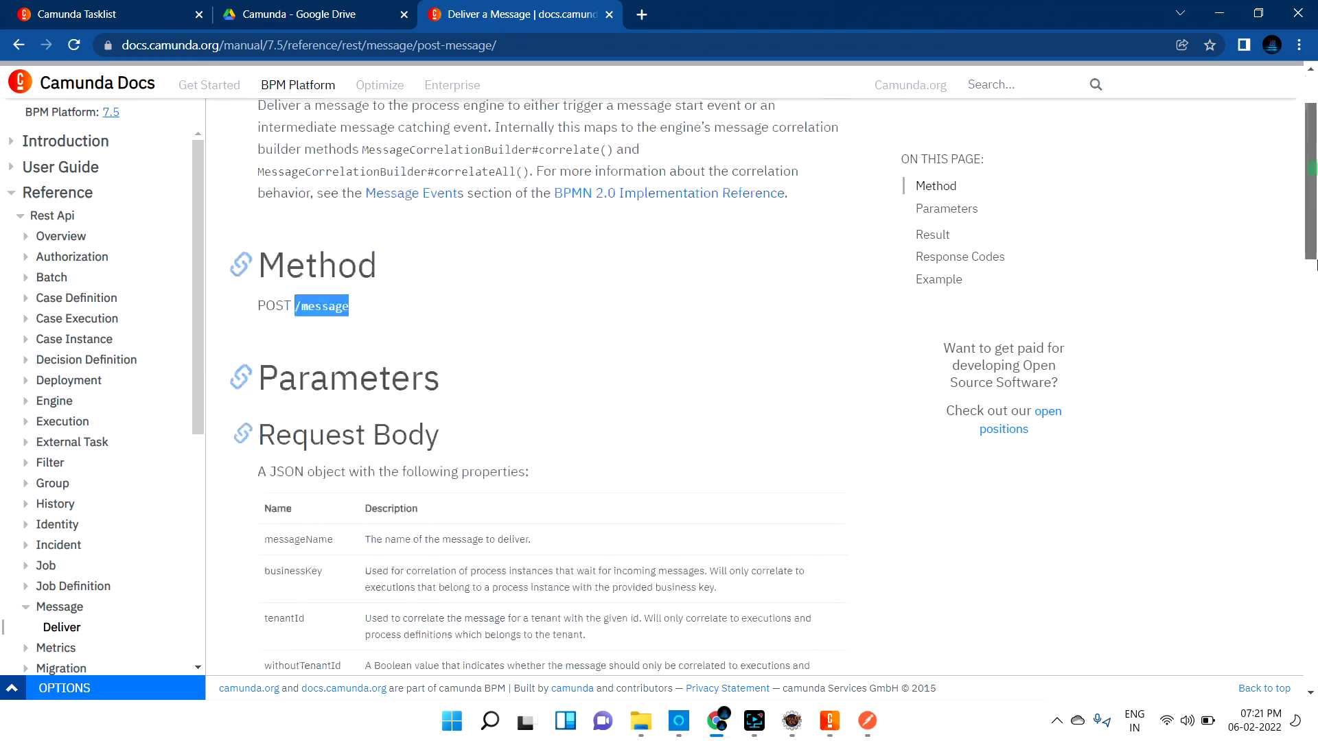
left_click_drag(273, 339, 318, 588)
left_click(327, 534)
left_click_drag(269, 347, 495, 349)
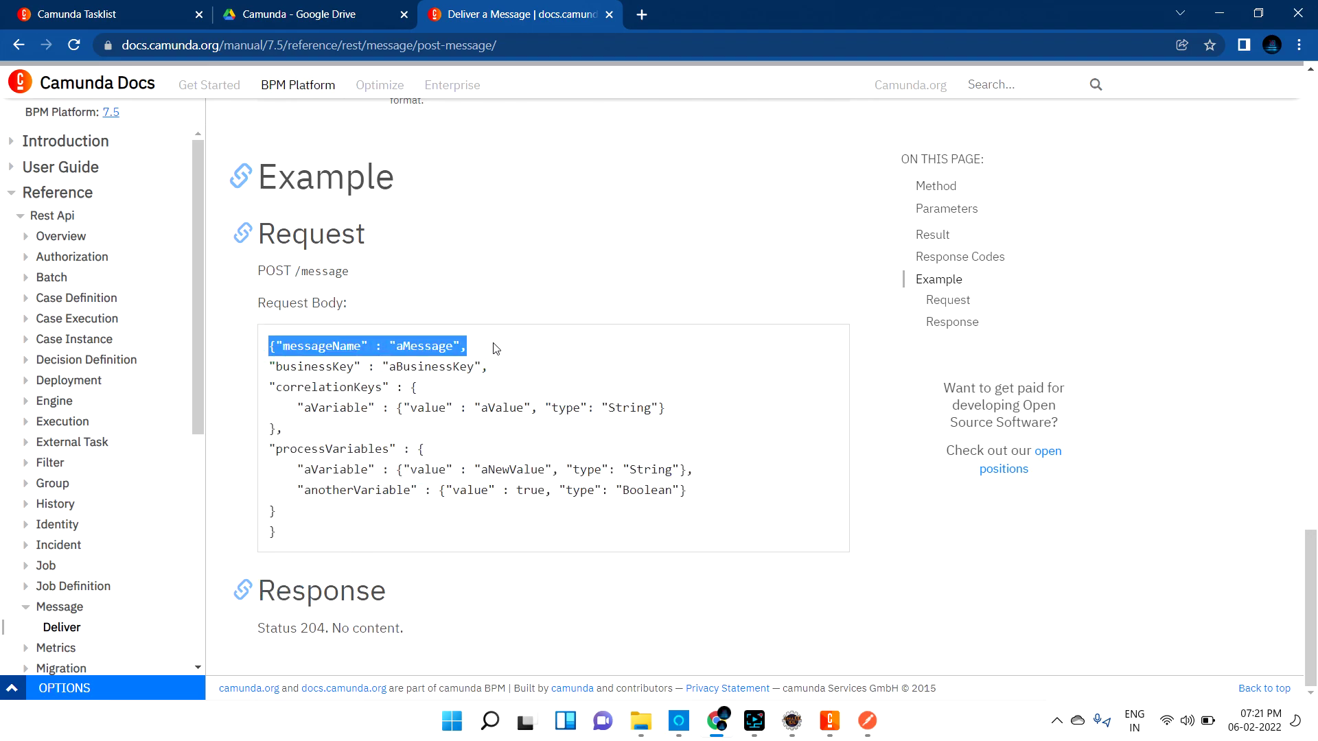
Check the userId initiator value on the message start event in Camunda Modeler.
left_click(830, 720)
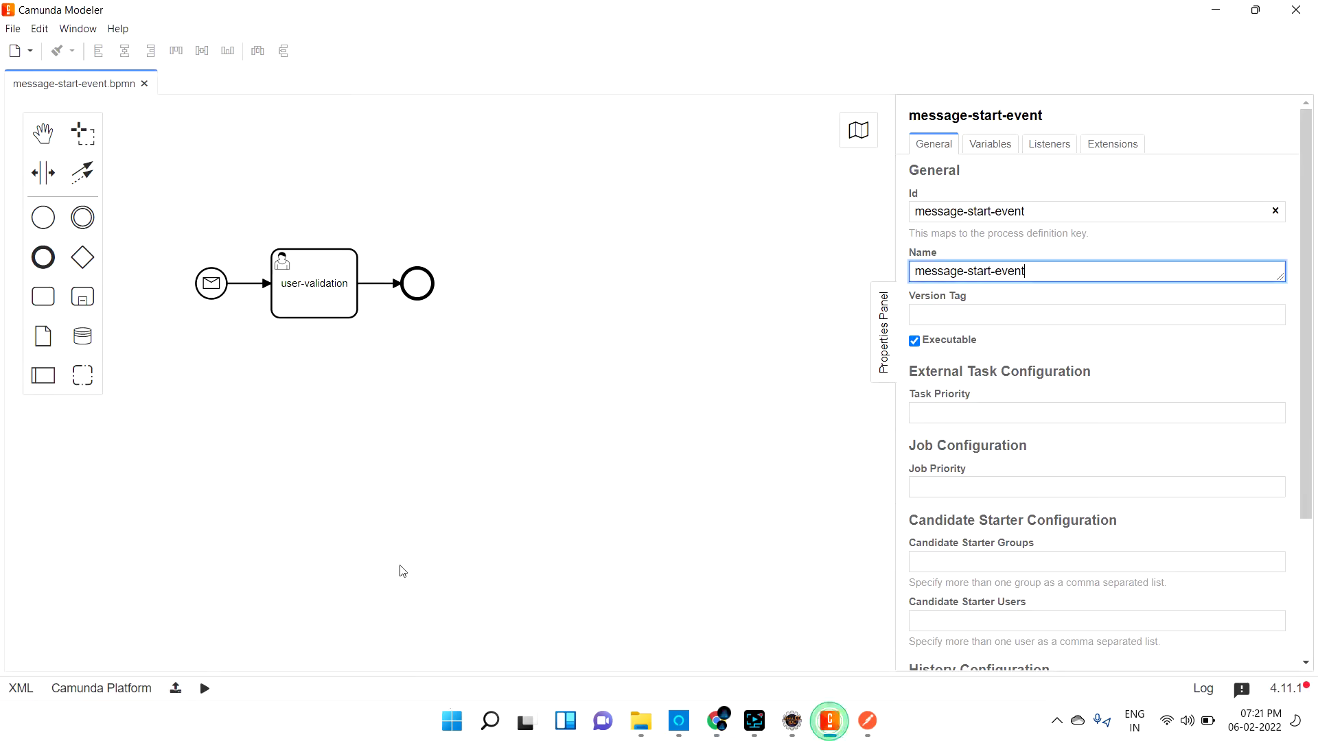
left_click(210, 287)
double_click(958, 414)
key("ctrl+c")
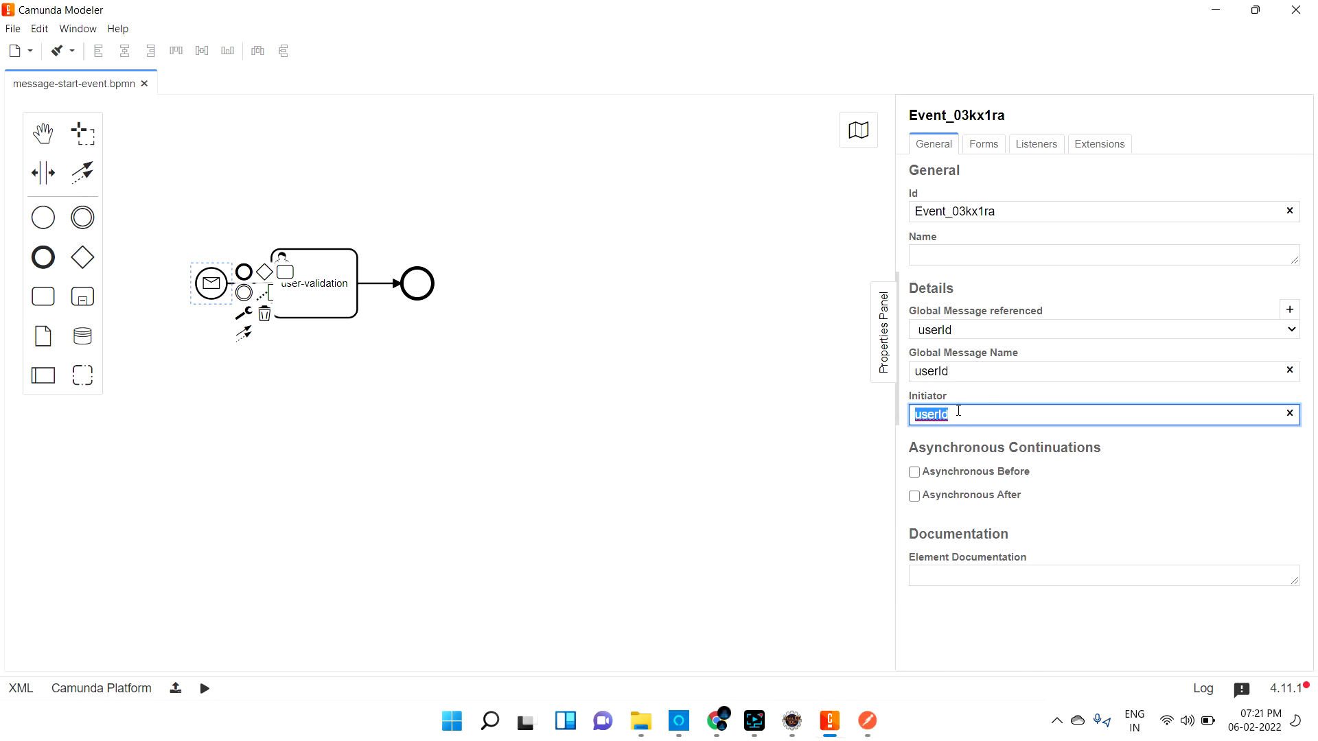
left_click(864, 723)
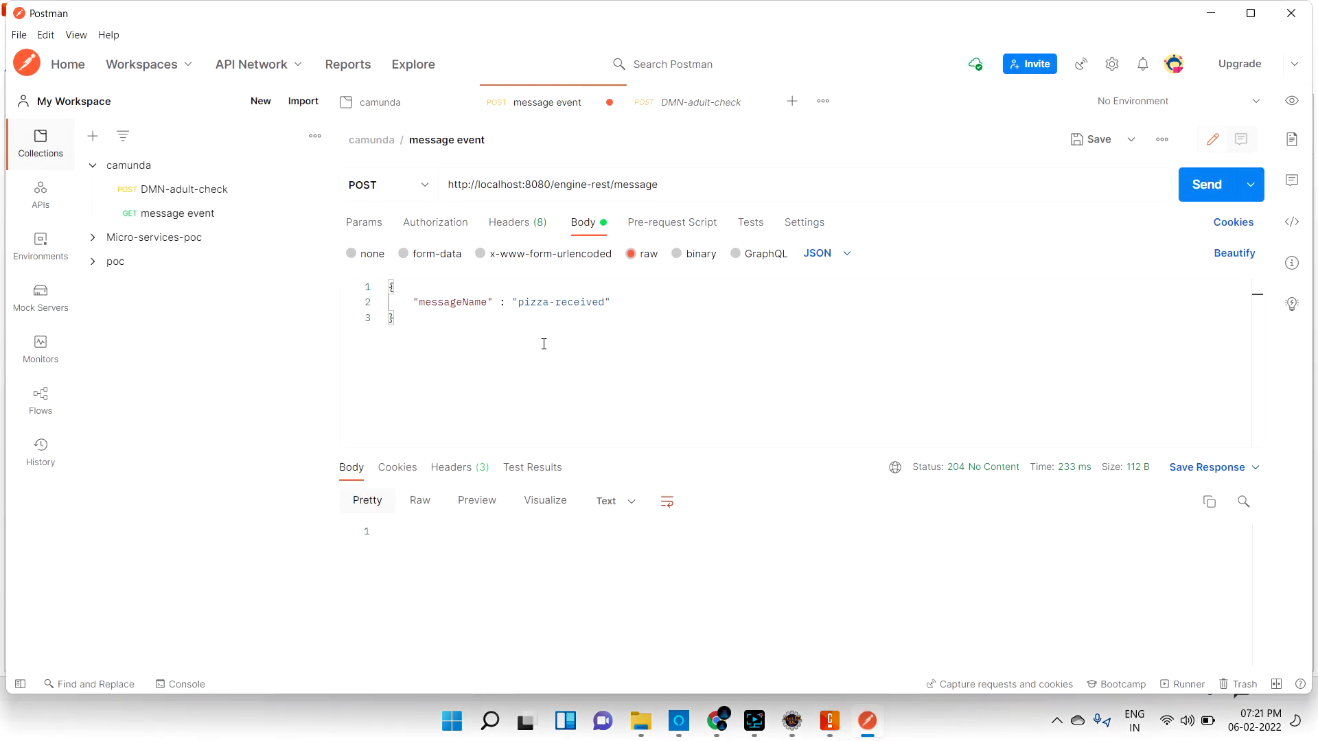
Change Postman's messageName from pizza-received to userId, then refresh All Tasks in Tasklist.
left_click_drag(519, 302, 605, 302)
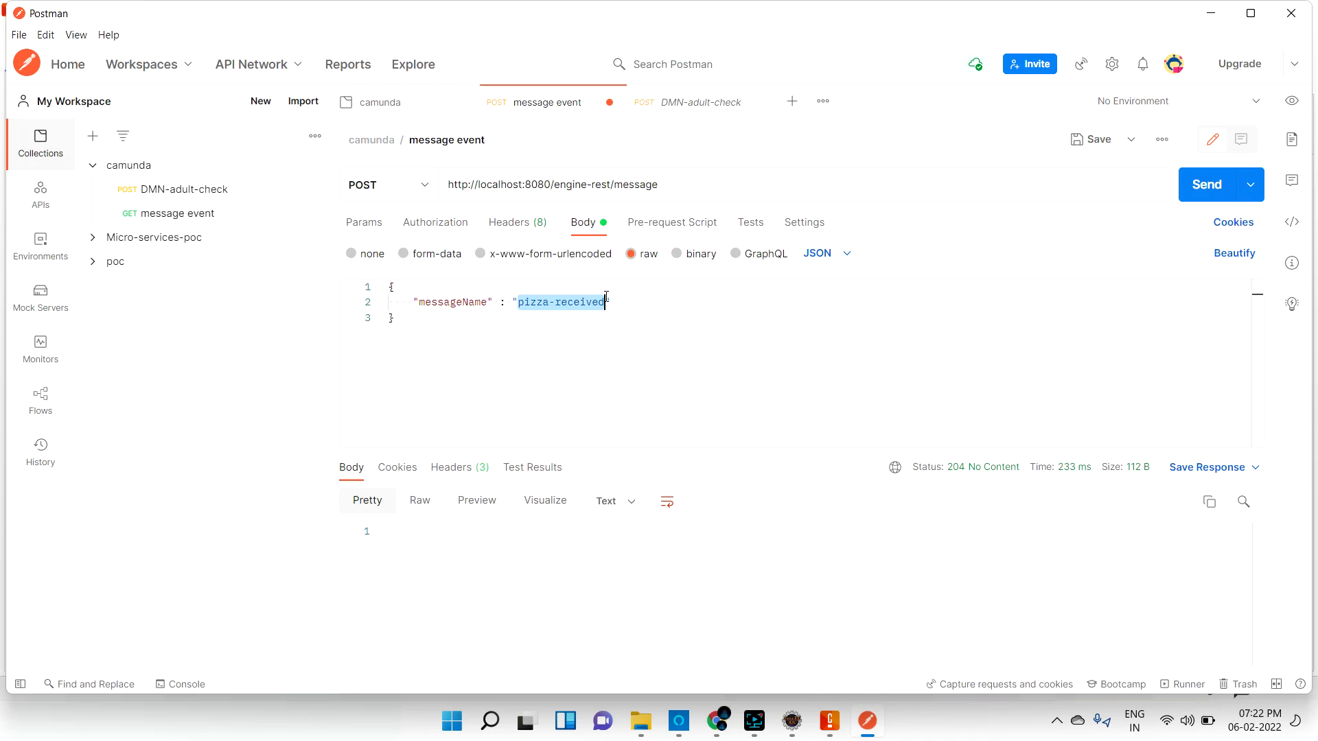
key("ctrl+v")
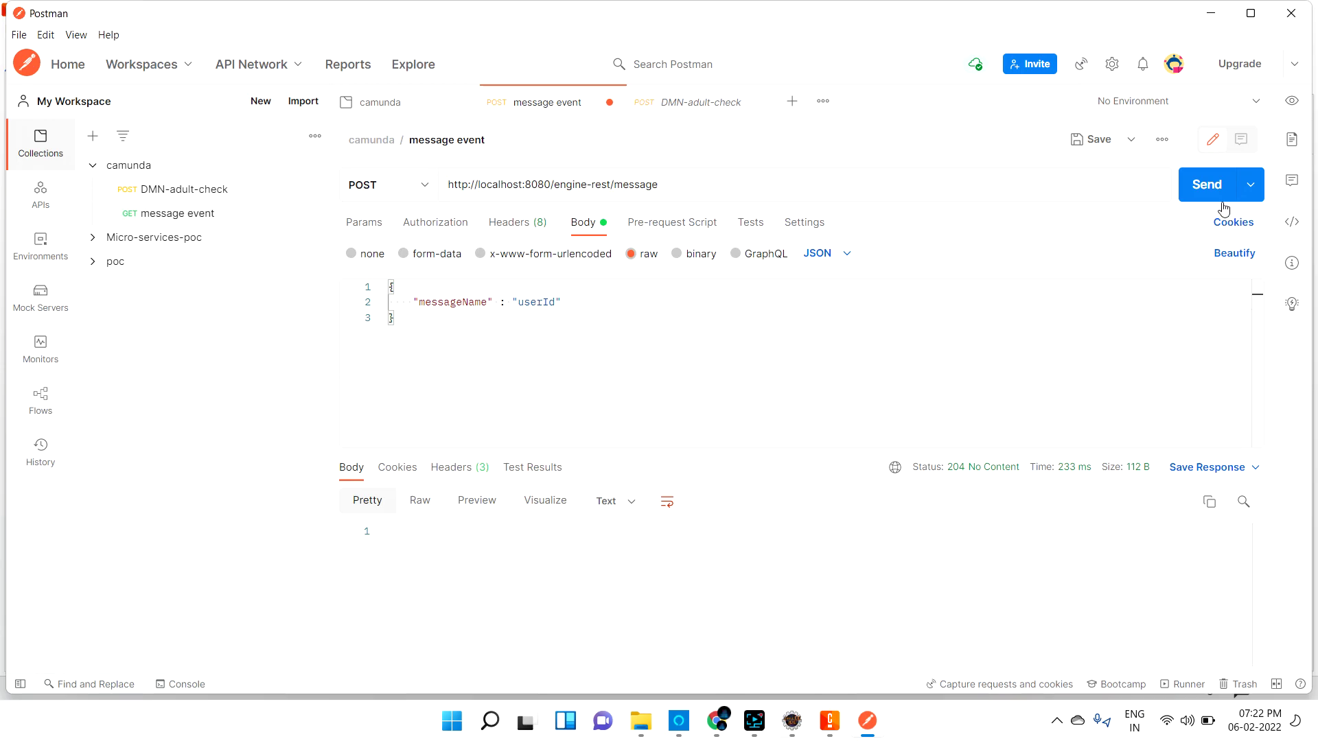
left_click(718, 724)
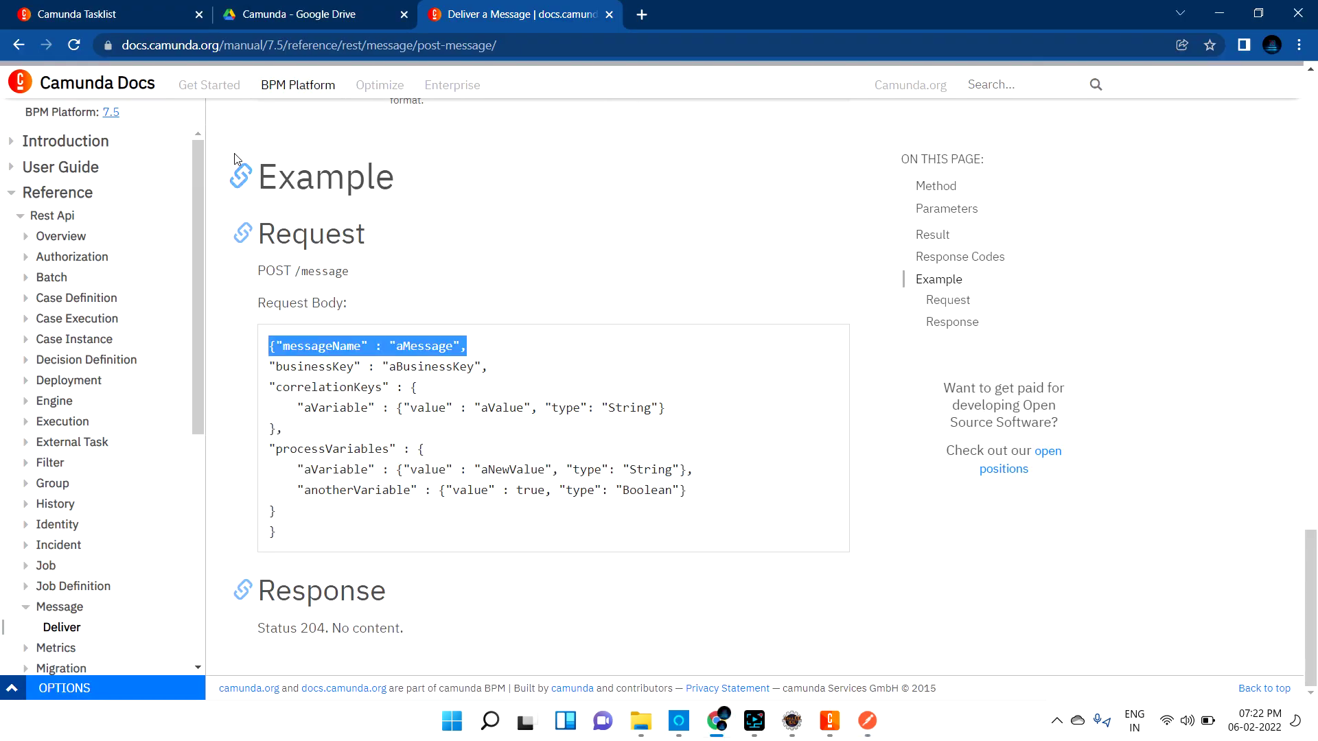
left_click(27, 7)
left_click(63, 156)
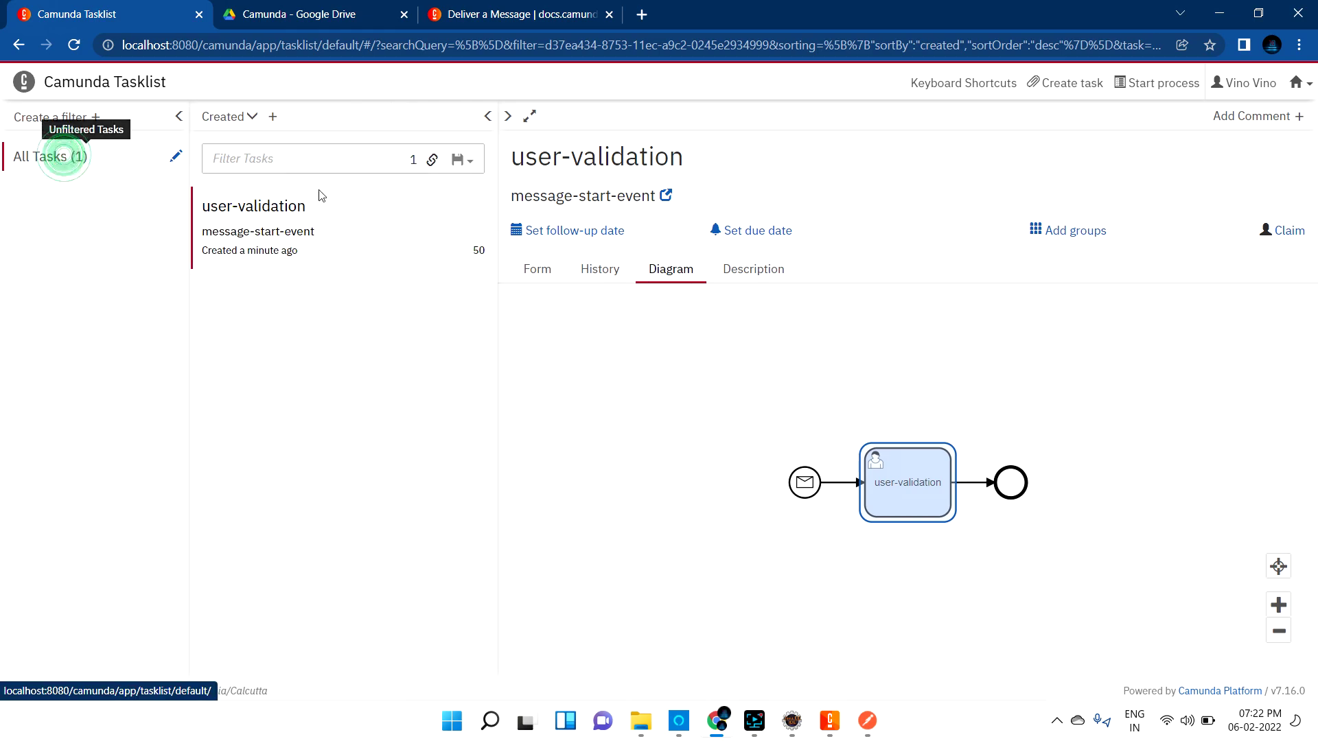
Send the userId message POST from Postman and refresh All Tasks in Tasklist.
left_click(868, 722)
left_click(1211, 186)
left_click(870, 722)
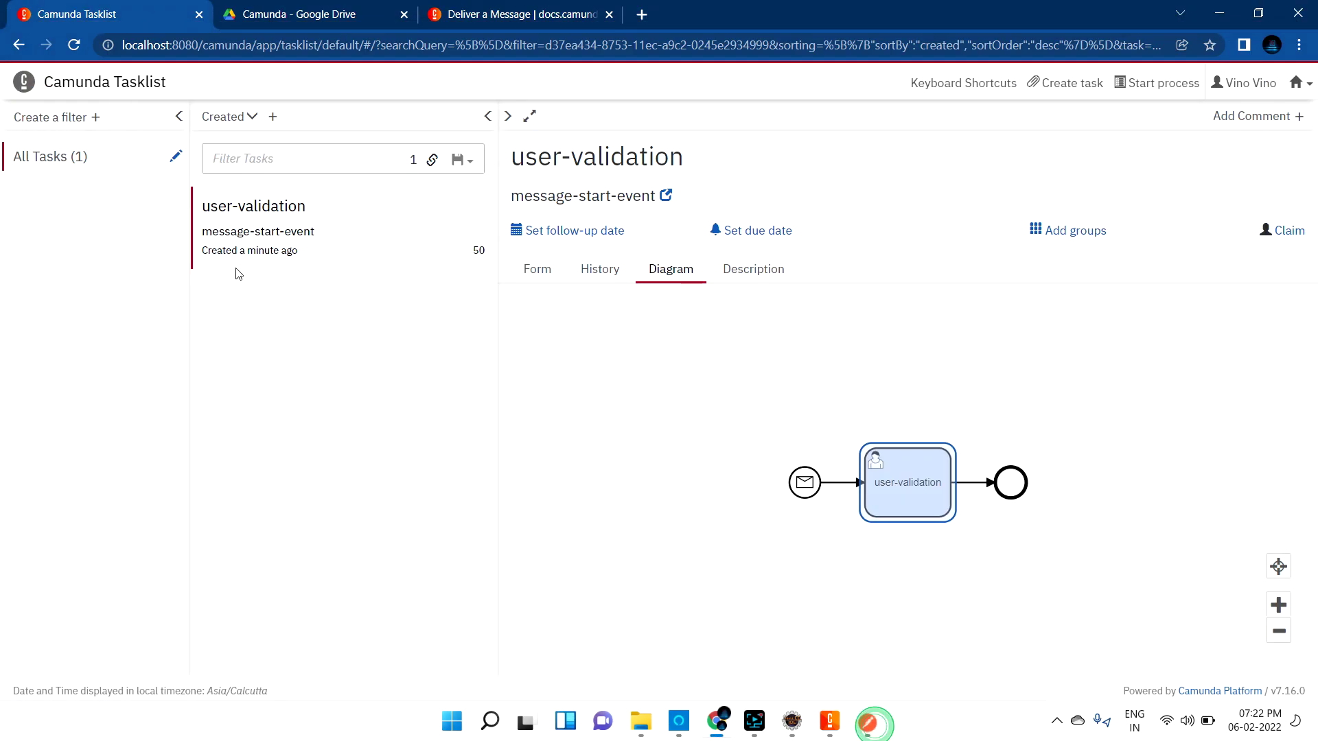
left_click(45, 160)
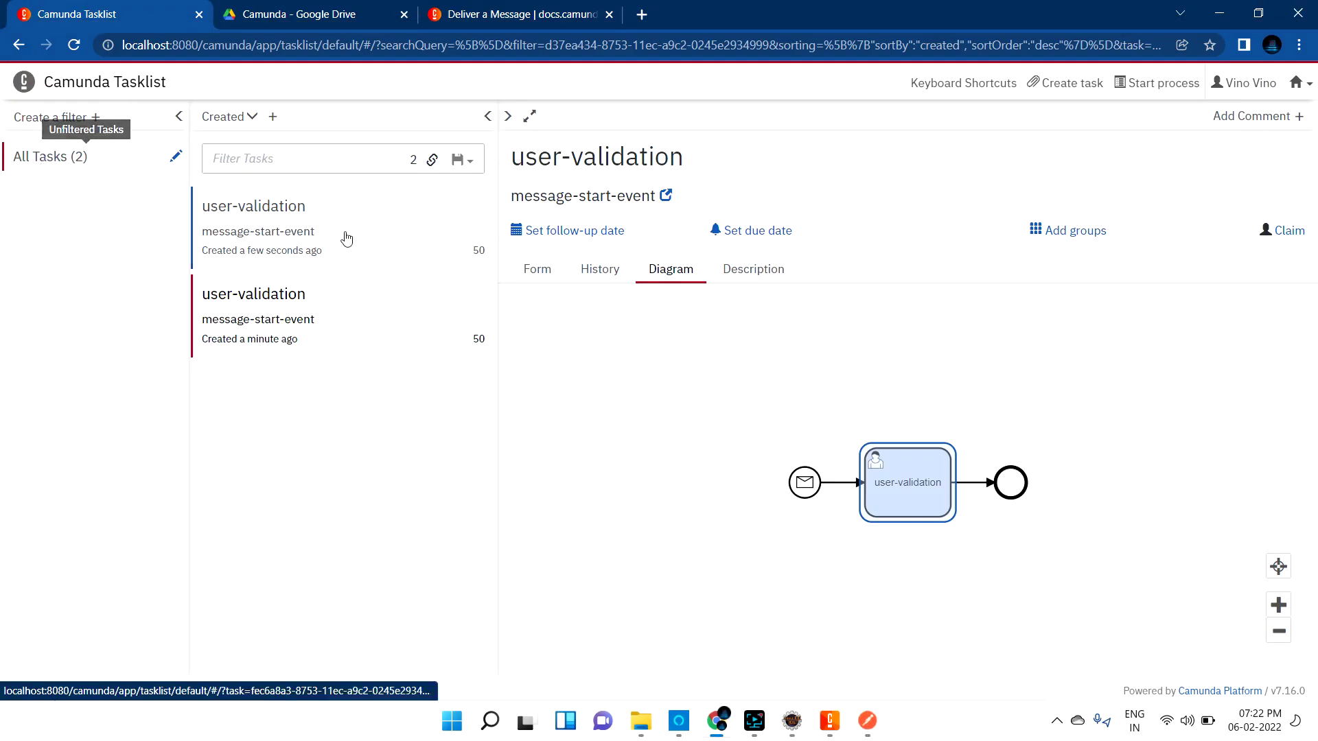
Open the newest user-validation task and view its form and diagram.
left_click(281, 240)
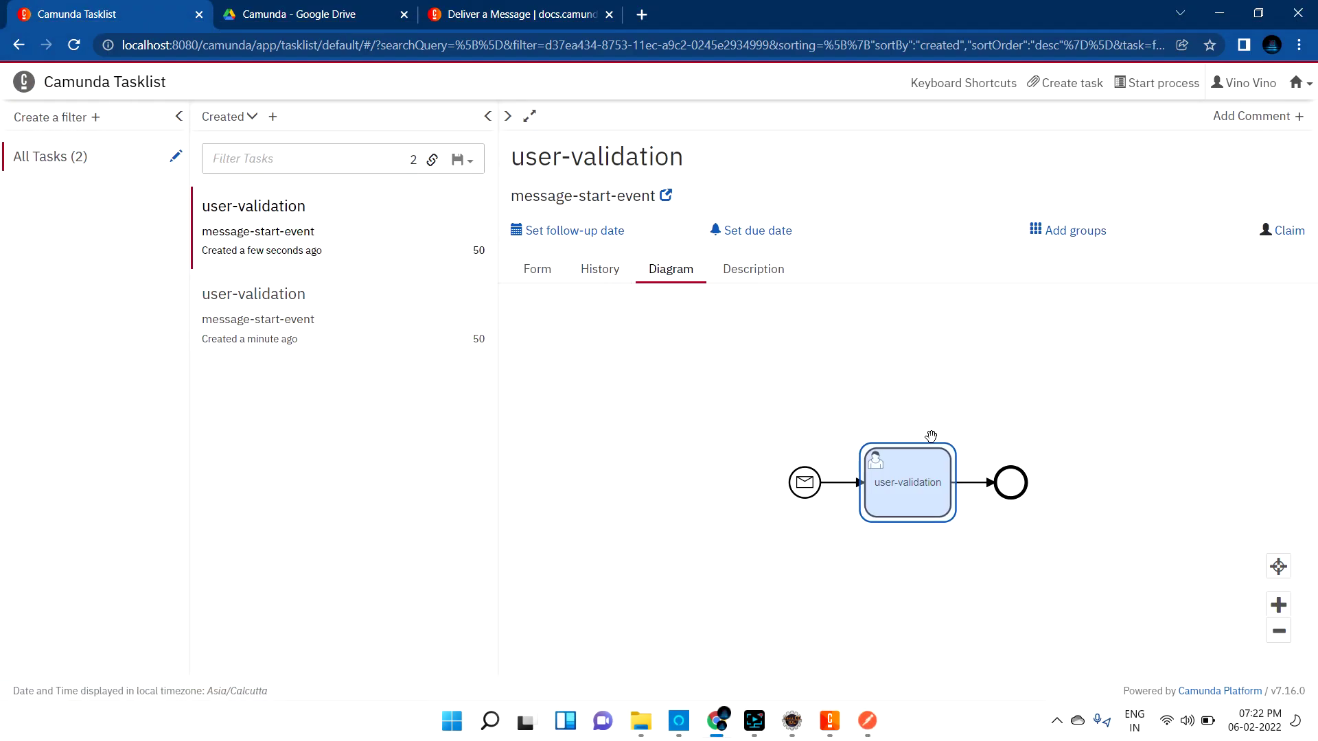
left_click(538, 270)
left_click(669, 271)
Select message start event Event_03kx1ra and highlight its global message name userId.
left_click(826, 733)
left_click(191, 296)
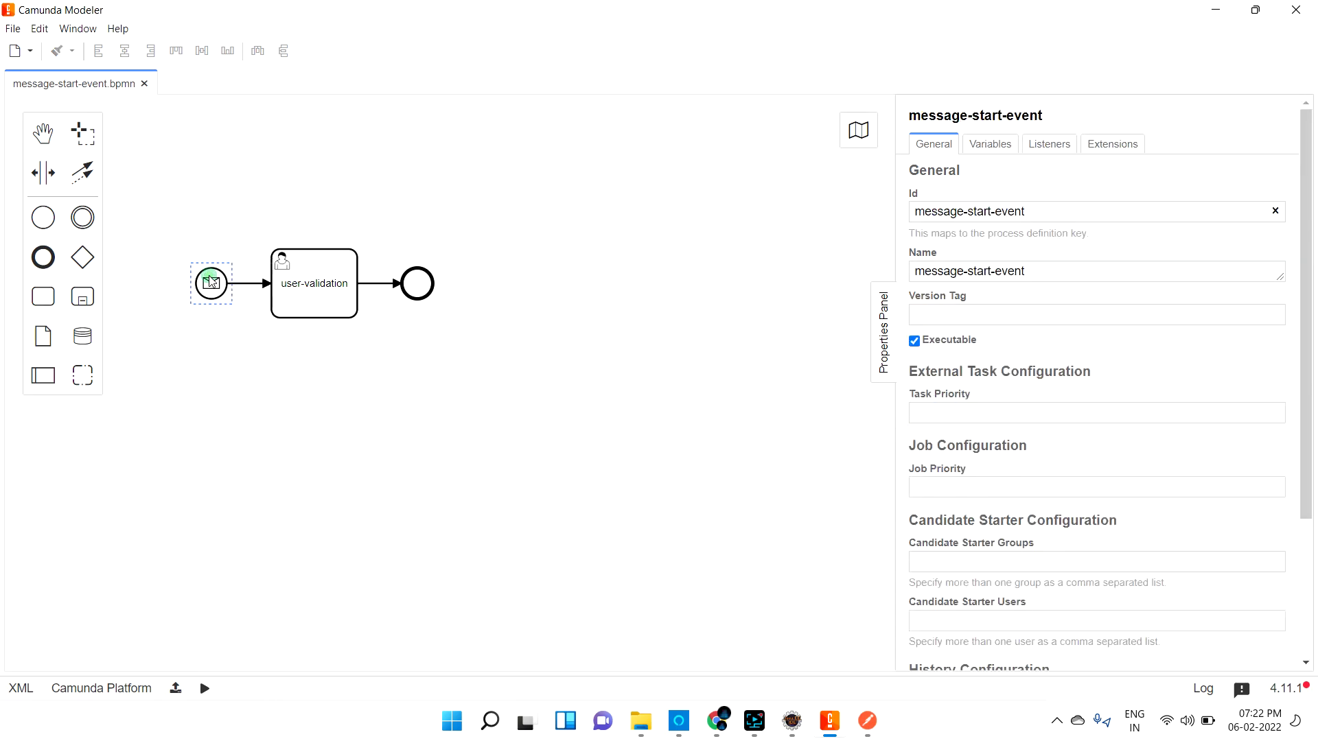
left_click(210, 283)
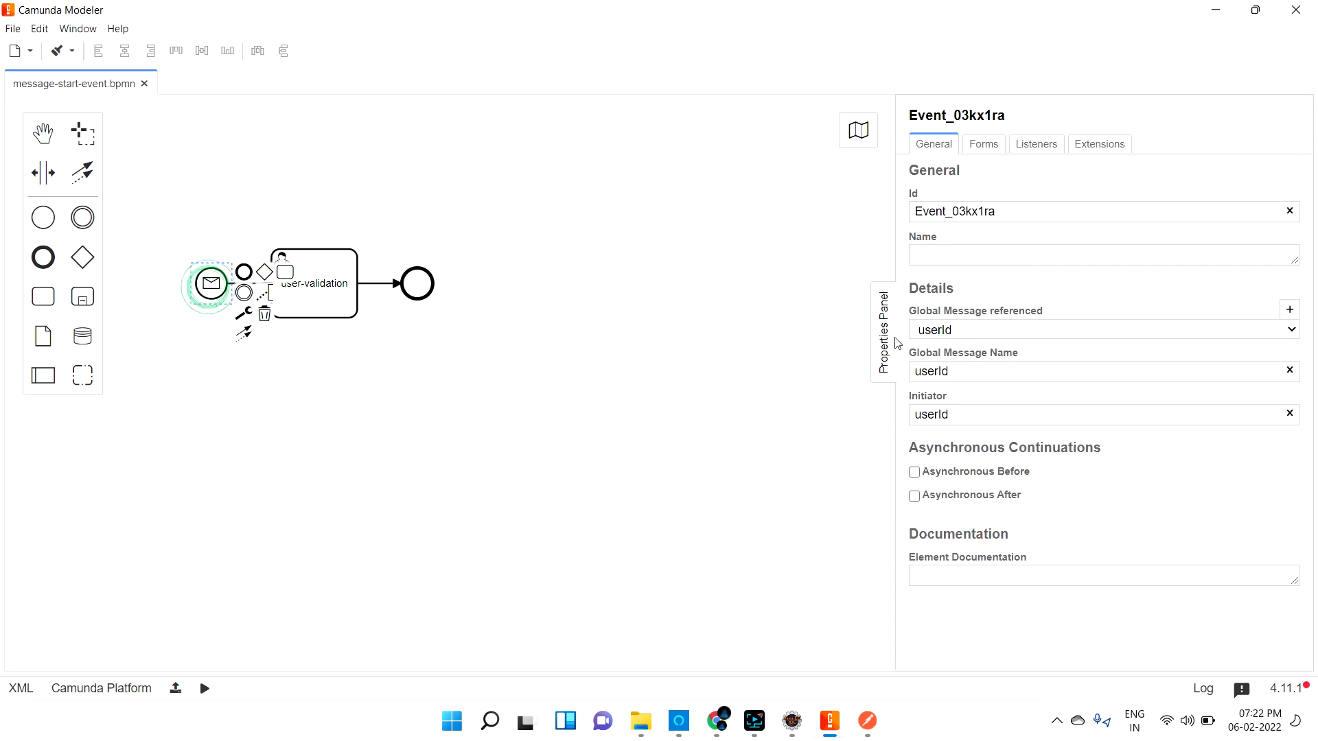
double_click(964, 371)
double_click(939, 374)
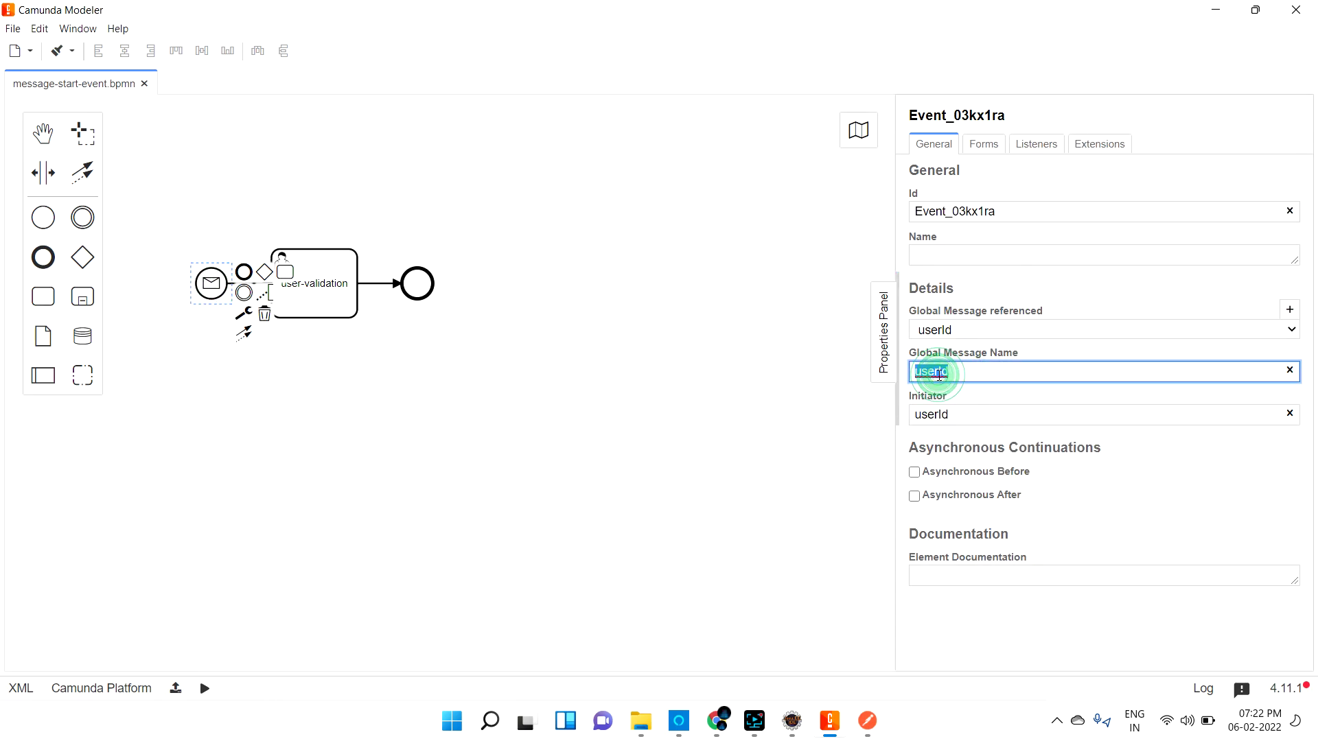
double_click(956, 374)
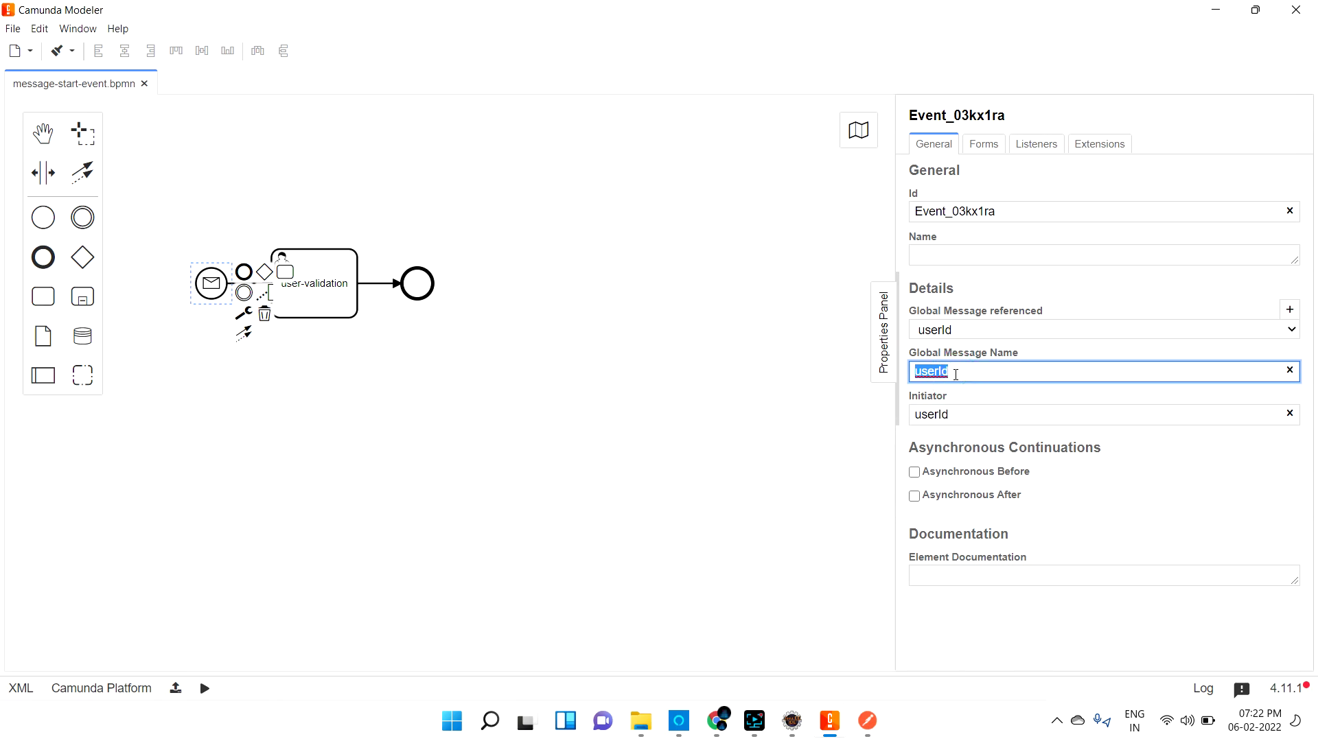